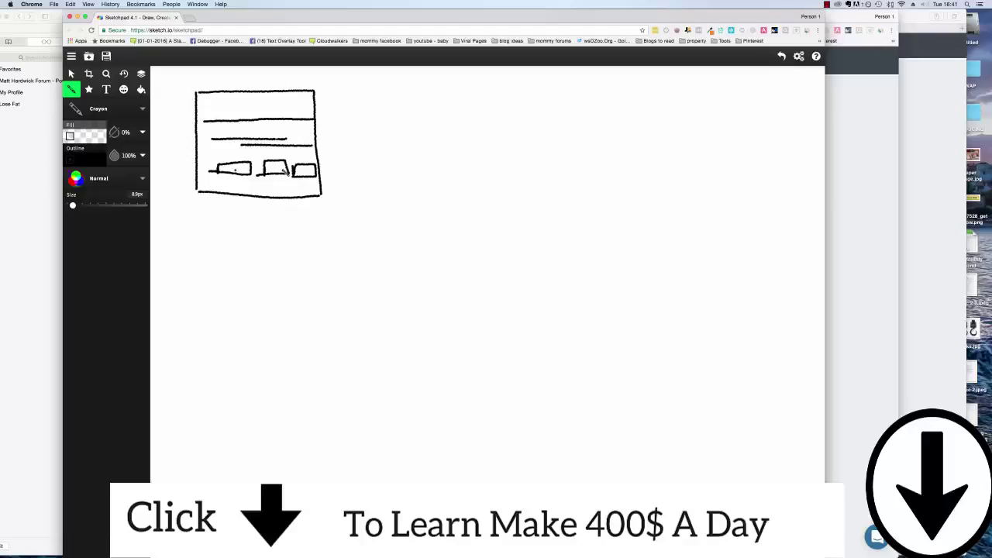
- Add a row of dashes beneath the header line of the sketched web page and mark its small boxes
{"action": "left_click", "coordinate": [299, 169]}
{"action": "left_click_drag", "start_coordinate": [205, 126], "coordinate": [324, 126]}
{"action": "left_click_drag", "start_coordinate": [274, 161], "coordinate": [285, 170]}
{"action": "left_click", "coordinate": [327, 134]}
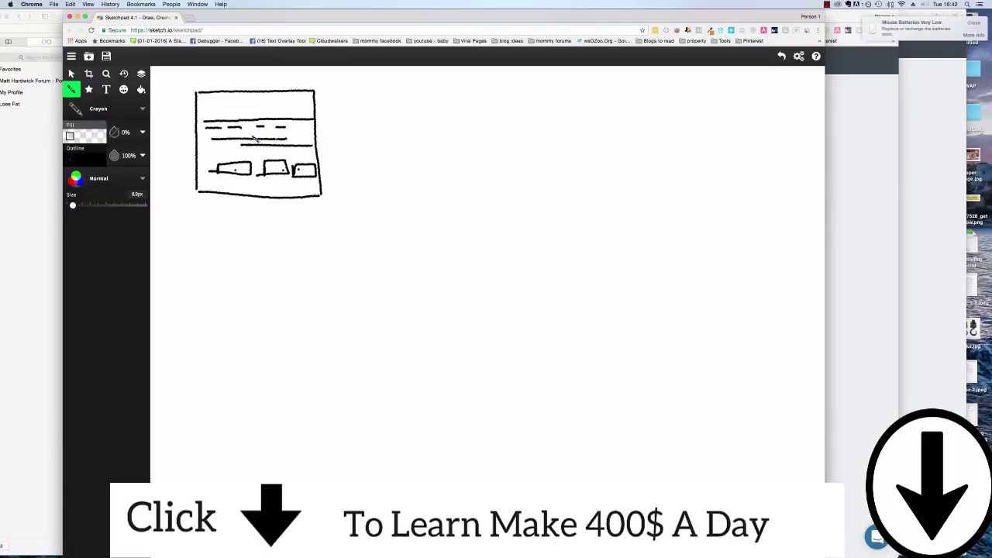
- Undo every stroke of the web page sketch until the canvas is blank, and dismiss the mouse battery notification
{"action": "key", "text": "super+z"}
{"action": "key", "text": "super+z"}
{"action": "key", "text": "super+z"}
{"action": "key", "text": "super+z"}
{"action": "key", "text": "super+z"}
{"action": "key", "text": "super+z"}
{"action": "key", "text": "super+z"}
{"action": "key", "text": "super+z"}
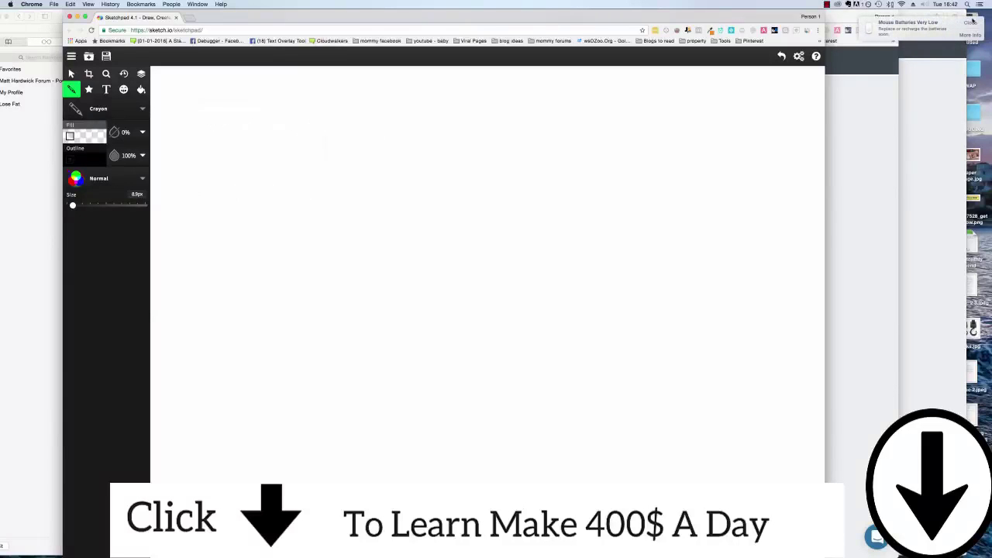
{"action": "left_click", "coordinate": [971, 21]}
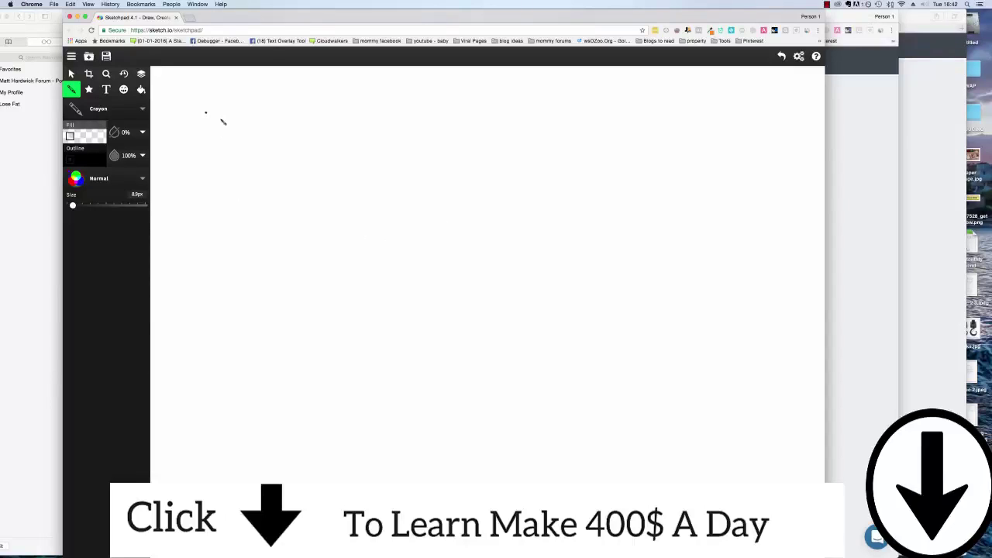
- Sketch the first funnel page as a square frame with a headline, an image box, short text lines and a button bar
{"action": "left_click_drag", "start_coordinate": [202, 107], "coordinate": [200, 226]}
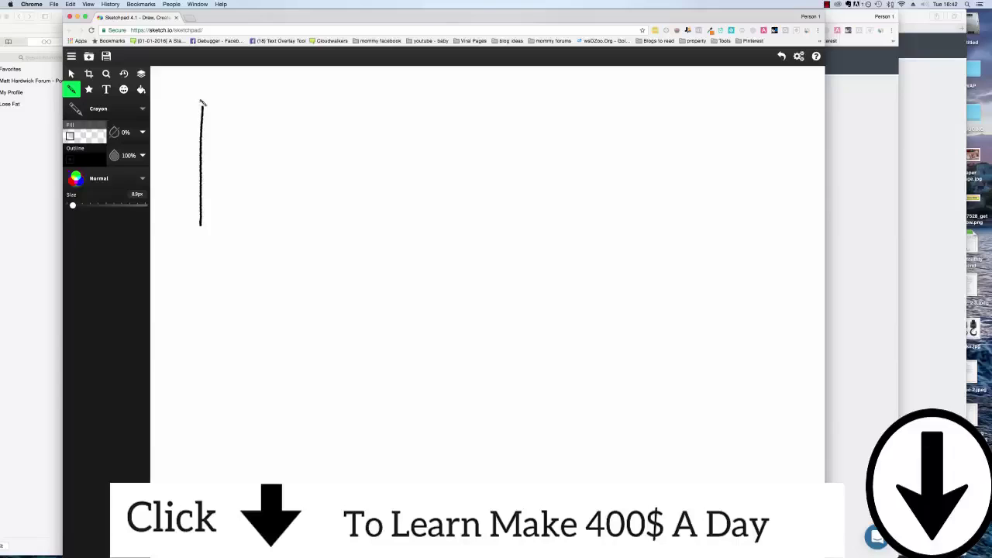
{"action": "mouse_move", "coordinate": [202, 103]}
{"action": "left_mouse_down"}
{"action": "mouse_move", "coordinate": [294, 103]}
{"action": "mouse_move", "coordinate": [329, 217]}
{"action": "mouse_move", "coordinate": [204, 225]}
{"action": "left_mouse_up"}
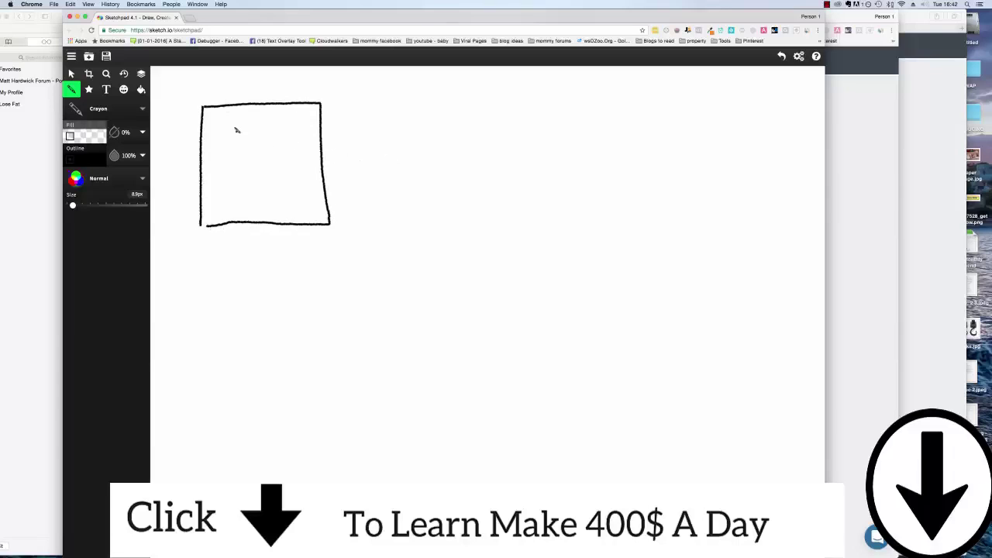
{"action": "left_click_drag", "start_coordinate": [225, 122], "coordinate": [336, 122]}
{"action": "mouse_move", "coordinate": [243, 164]}
{"action": "left_mouse_down"}
{"action": "mouse_move", "coordinate": [243, 142]}
{"action": "mouse_move", "coordinate": [302, 144]}
{"action": "mouse_move", "coordinate": [241, 169]}
{"action": "mouse_move", "coordinate": [227, 208]}
{"action": "mouse_move", "coordinate": [247, 177]}
{"action": "mouse_move", "coordinate": [228, 199]}
{"action": "mouse_move", "coordinate": [282, 199]}
{"action": "mouse_move", "coordinate": [309, 213]}
{"action": "mouse_move", "coordinate": [230, 212]}
{"action": "left_mouse_up"}
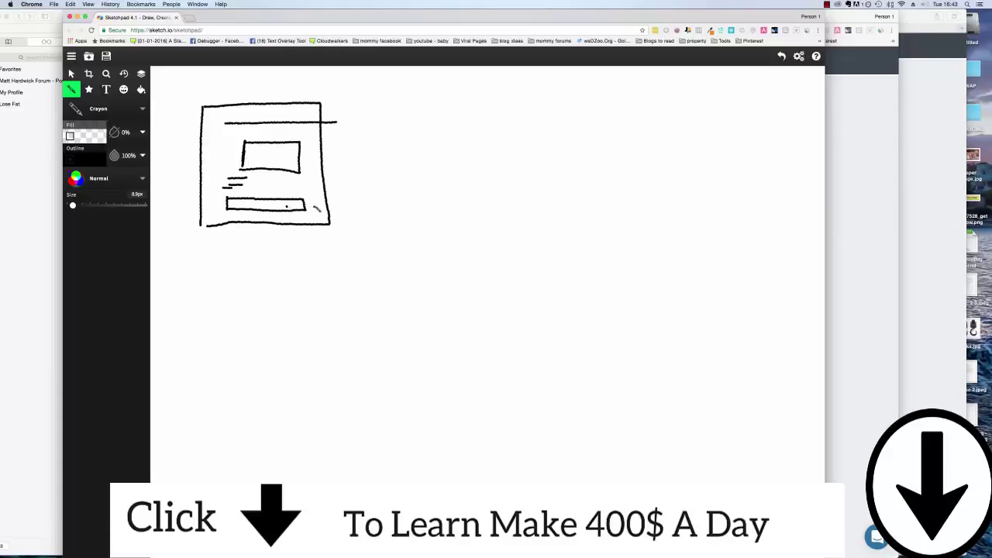
- Draw an arrow from the first page to a second page frame containing headline lines, a video box with a play triangle and a button
{"action": "left_click_drag", "start_coordinate": [324, 207], "coordinate": [357, 197]}
{"action": "mouse_move", "coordinate": [327, 159]}
{"action": "left_mouse_down"}
{"action": "mouse_move", "coordinate": [425, 158]}
{"action": "mouse_move", "coordinate": [403, 164]}
{"action": "mouse_move", "coordinate": [431, 223]}
{"action": "left_mouse_up"}
{"action": "mouse_move", "coordinate": [426, 111]}
{"action": "left_mouse_down"}
{"action": "mouse_move", "coordinate": [518, 111]}
{"action": "mouse_move", "coordinate": [527, 233]}
{"action": "mouse_move", "coordinate": [417, 229]}
{"action": "left_mouse_up"}
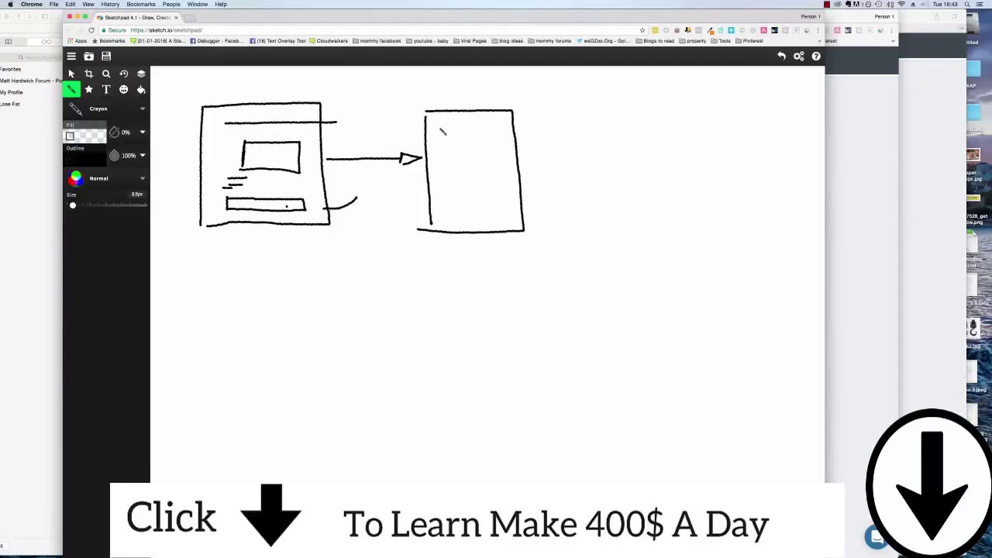
{"action": "left_click_drag", "start_coordinate": [441, 131], "coordinate": [490, 134]}
{"action": "mouse_move", "coordinate": [451, 170]}
{"action": "left_mouse_down"}
{"action": "mouse_move", "coordinate": [451, 155]}
{"action": "mouse_move", "coordinate": [500, 151]}
{"action": "mouse_move", "coordinate": [505, 183]}
{"action": "mouse_move", "coordinate": [450, 183]}
{"action": "mouse_move", "coordinate": [451, 170]}
{"action": "mouse_move", "coordinate": [476, 173]}
{"action": "left_mouse_up"}
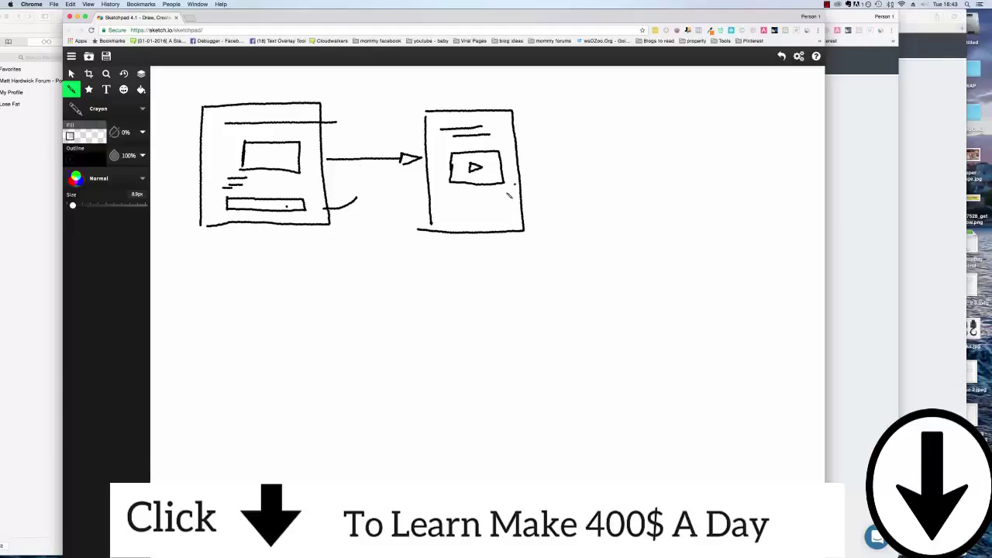
{"action": "mouse_move", "coordinate": [454, 218]}
{"action": "left_mouse_down"}
{"action": "mouse_move", "coordinate": [455, 206]}
{"action": "mouse_move", "coordinate": [495, 204]}
{"action": "mouse_move", "coordinate": [504, 215]}
{"action": "mouse_move", "coordinate": [465, 216]}
{"action": "left_mouse_up"}
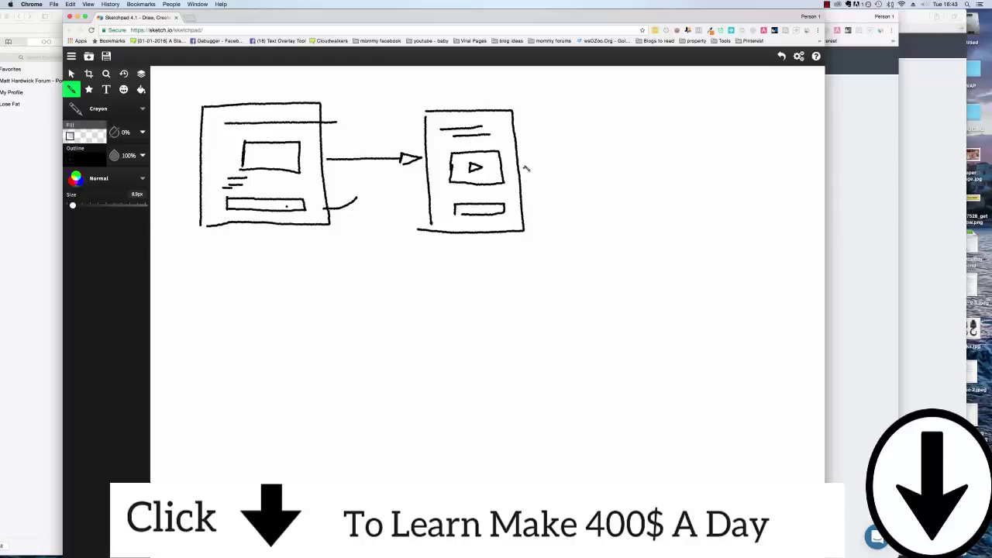
- Draw an arrow to a third page frame and fill it with a header box, text lines and a small order form with a button
{"action": "mouse_move", "coordinate": [521, 161]}
{"action": "left_mouse_down"}
{"action": "mouse_move", "coordinate": [595, 163]}
{"action": "mouse_move", "coordinate": [578, 169]}
{"action": "left_mouse_up"}
{"action": "left_click_drag", "start_coordinate": [608, 118], "coordinate": [607, 231]}
{"action": "mouse_move", "coordinate": [609, 116]}
{"action": "left_mouse_down"}
{"action": "mouse_move", "coordinate": [702, 223]}
{"action": "mouse_move", "coordinate": [686, 241]}
{"action": "mouse_move", "coordinate": [607, 232]}
{"action": "left_mouse_up"}
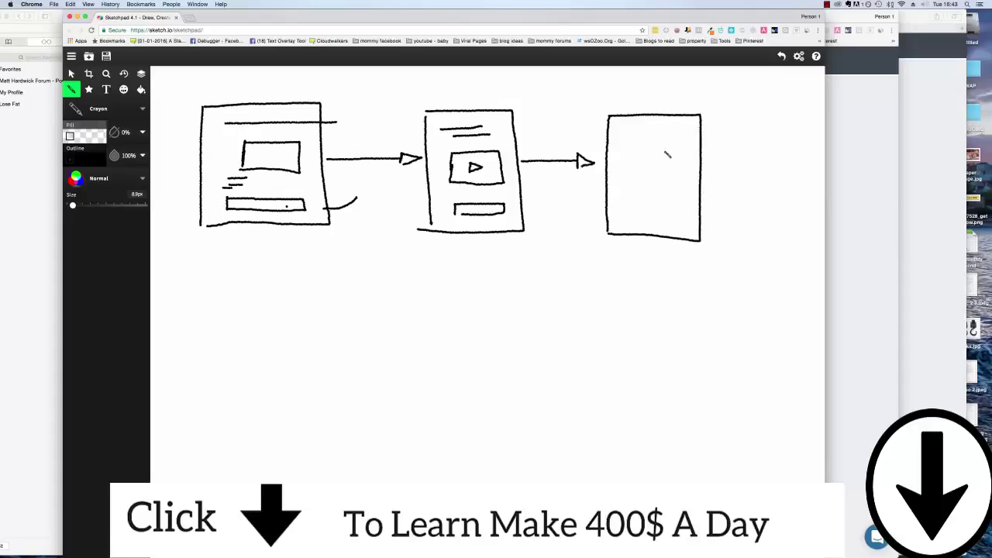
{"action": "mouse_move", "coordinate": [665, 155]}
{"action": "left_mouse_down"}
{"action": "mouse_move", "coordinate": [665, 205]}
{"action": "mouse_move", "coordinate": [677, 152]}
{"action": "mouse_move", "coordinate": [689, 198]}
{"action": "mouse_move", "coordinate": [655, 202]}
{"action": "mouse_move", "coordinate": [678, 170]}
{"action": "mouse_move", "coordinate": [672, 193]}
{"action": "mouse_move", "coordinate": [688, 197]}
{"action": "mouse_move", "coordinate": [670, 199]}
{"action": "left_mouse_up"}
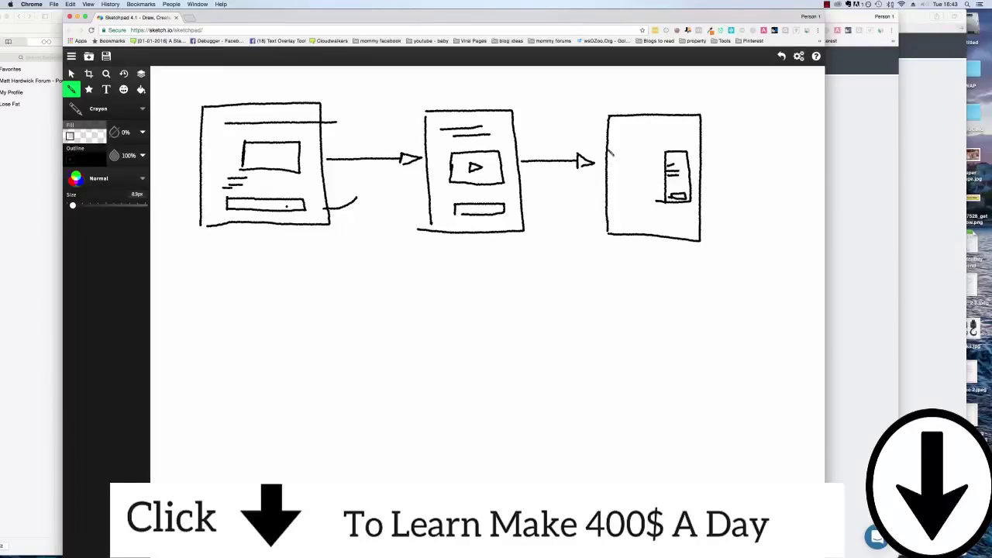
{"action": "mouse_move", "coordinate": [613, 146]}
{"action": "left_mouse_down"}
{"action": "mouse_move", "coordinate": [658, 146]}
{"action": "mouse_move", "coordinate": [642, 183]}
{"action": "mouse_move", "coordinate": [666, 190]}
{"action": "mouse_move", "coordinate": [645, 205]}
{"action": "left_mouse_up"}
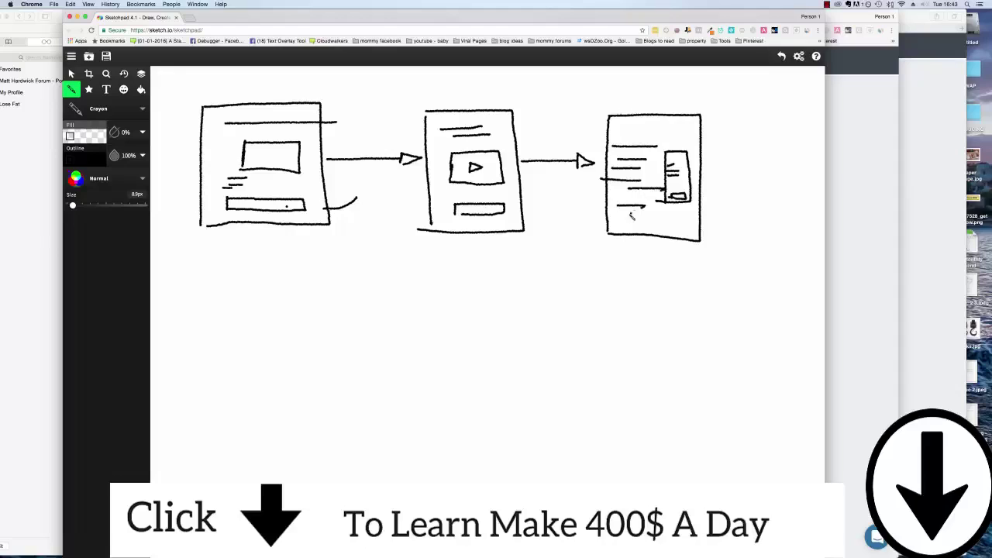
{"action": "left_click", "coordinate": [624, 124]}
{"action": "mouse_move", "coordinate": [628, 132]}
{"action": "left_mouse_down"}
{"action": "mouse_move", "coordinate": [687, 133]}
{"action": "mouse_move", "coordinate": [688, 122]}
{"action": "mouse_move", "coordinate": [630, 128]}
{"action": "left_mouse_up"}
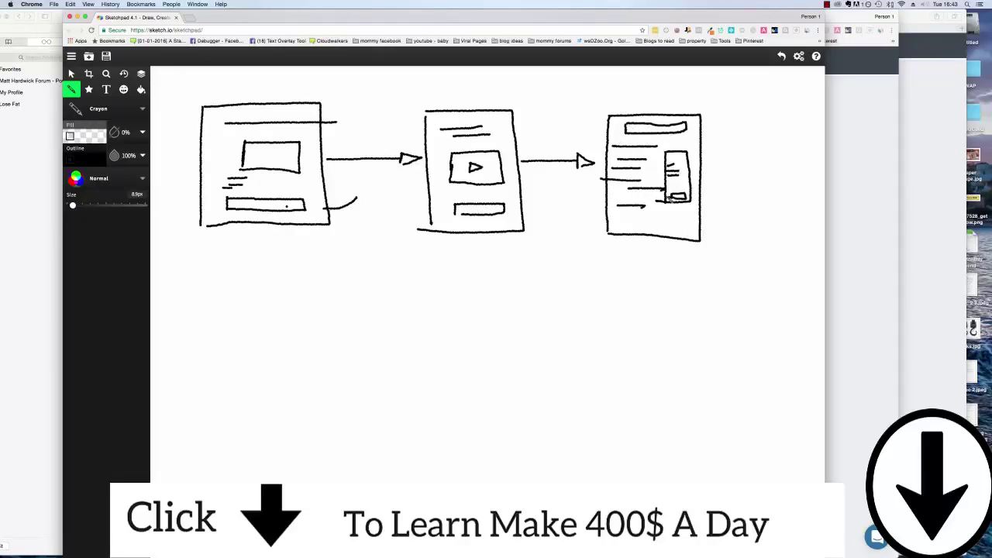
- Draw a curved arrow down to a fourth page frame with a video box and the handwritten heading "THANK YOU"
{"action": "mouse_move", "coordinate": [705, 176]}
{"action": "left_mouse_down"}
{"action": "mouse_move", "coordinate": [744, 283]}
{"action": "mouse_move", "coordinate": [714, 320]}
{"action": "mouse_move", "coordinate": [711, 306]}
{"action": "mouse_move", "coordinate": [699, 315]}
{"action": "mouse_move", "coordinate": [712, 328]}
{"action": "left_mouse_up"}
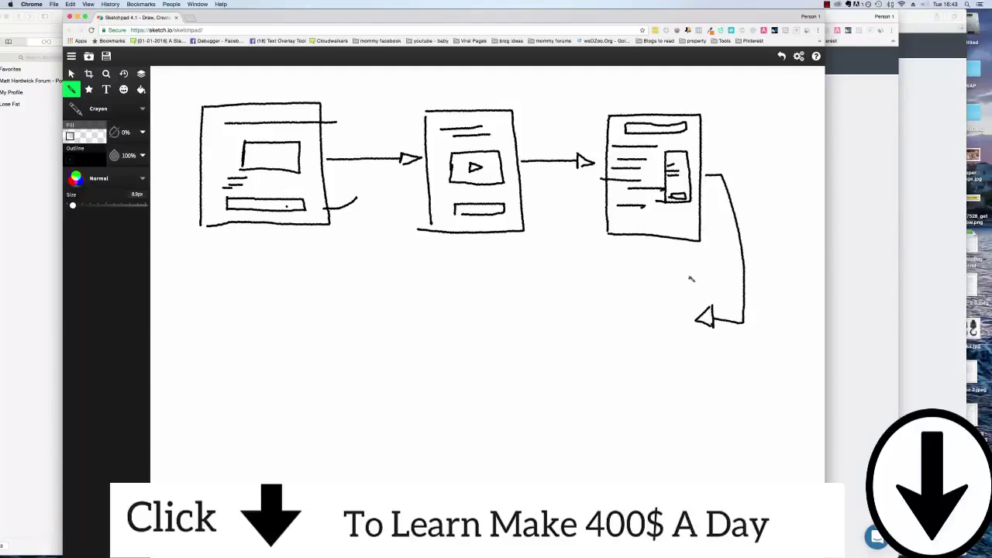
{"action": "left_click_drag", "start_coordinate": [688, 273], "coordinate": [685, 393]}
{"action": "mouse_move", "coordinate": [685, 273]}
{"action": "left_mouse_down"}
{"action": "mouse_move", "coordinate": [563, 275]}
{"action": "mouse_move", "coordinate": [579, 430]}
{"action": "mouse_move", "coordinate": [687, 424]}
{"action": "left_mouse_up"}
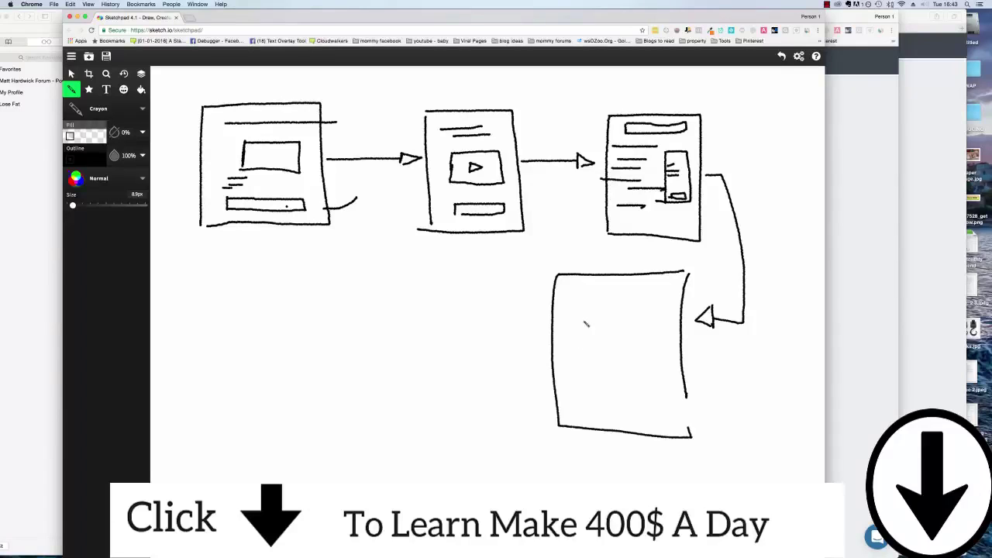
{"action": "mouse_move", "coordinate": [583, 321]}
{"action": "left_mouse_down"}
{"action": "mouse_move", "coordinate": [582, 374]}
{"action": "mouse_move", "coordinate": [660, 318]}
{"action": "mouse_move", "coordinate": [605, 355]}
{"action": "mouse_move", "coordinate": [586, 355]}
{"action": "mouse_move", "coordinate": [627, 341]}
{"action": "mouse_move", "coordinate": [609, 347]}
{"action": "left_mouse_up"}
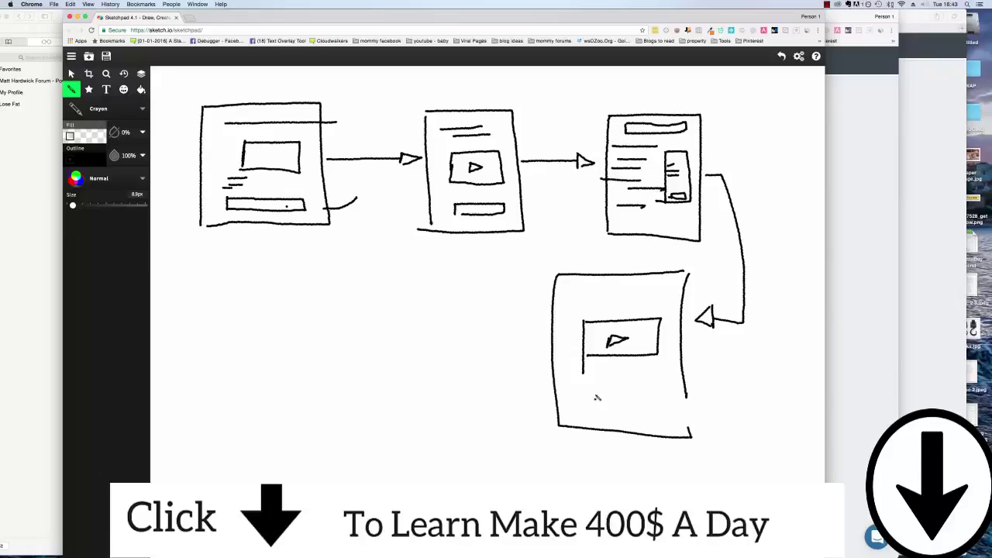
{"action": "mouse_move", "coordinate": [568, 289]}
{"action": "left_mouse_down"}
{"action": "mouse_move", "coordinate": [587, 288]}
{"action": "mouse_move", "coordinate": [579, 303]}
{"action": "mouse_move", "coordinate": [586, 294]}
{"action": "mouse_move", "coordinate": [590, 307]}
{"action": "mouse_move", "coordinate": [609, 295]}
{"action": "mouse_move", "coordinate": [631, 306]}
{"action": "mouse_move", "coordinate": [646, 297]}
{"action": "mouse_move", "coordinate": [643, 306]}
{"action": "mouse_move", "coordinate": [668, 290]}
{"action": "left_mouse_up"}
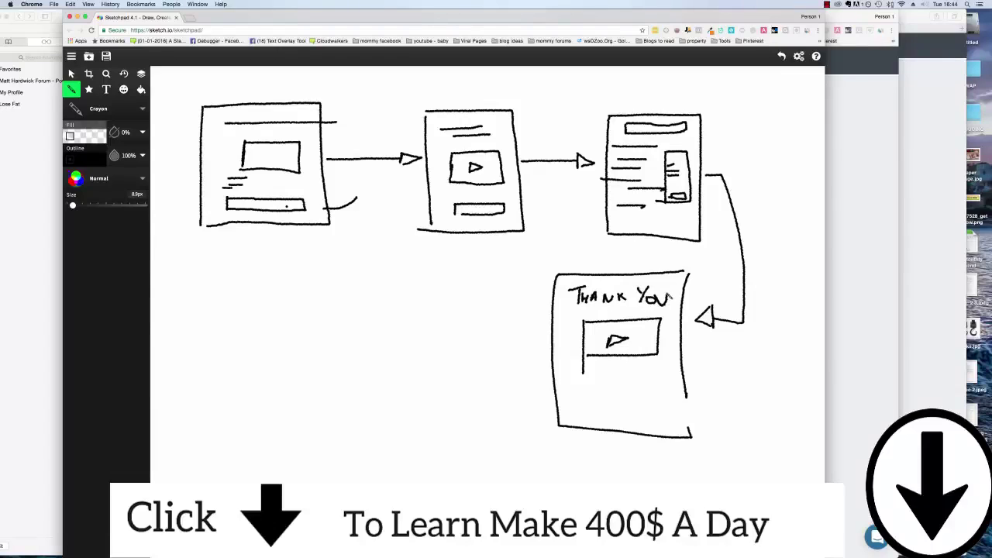
- Mark the first page's button with dots, draw an exit arrow below that page, and write "VSL" above the second page
{"action": "left_click", "coordinate": [272, 206]}
{"action": "left_click", "coordinate": [239, 148]}
{"action": "left_click", "coordinate": [251, 205]}
{"action": "mouse_move", "coordinate": [201, 257]}
{"action": "left_mouse_down"}
{"action": "mouse_move", "coordinate": [151, 263]}
{"action": "mouse_move", "coordinate": [178, 266]}
{"action": "left_mouse_up"}
{"action": "mouse_move", "coordinate": [436, 75]}
{"action": "left_mouse_down"}
{"action": "mouse_move", "coordinate": [444, 95]}
{"action": "mouse_move", "coordinate": [450, 72]}
{"action": "mouse_move", "coordinate": [464, 88]}
{"action": "mouse_move", "coordinate": [457, 97]}
{"action": "mouse_move", "coordinate": [504, 99]}
{"action": "left_mouse_up"}
{"action": "left_click", "coordinate": [482, 87]}
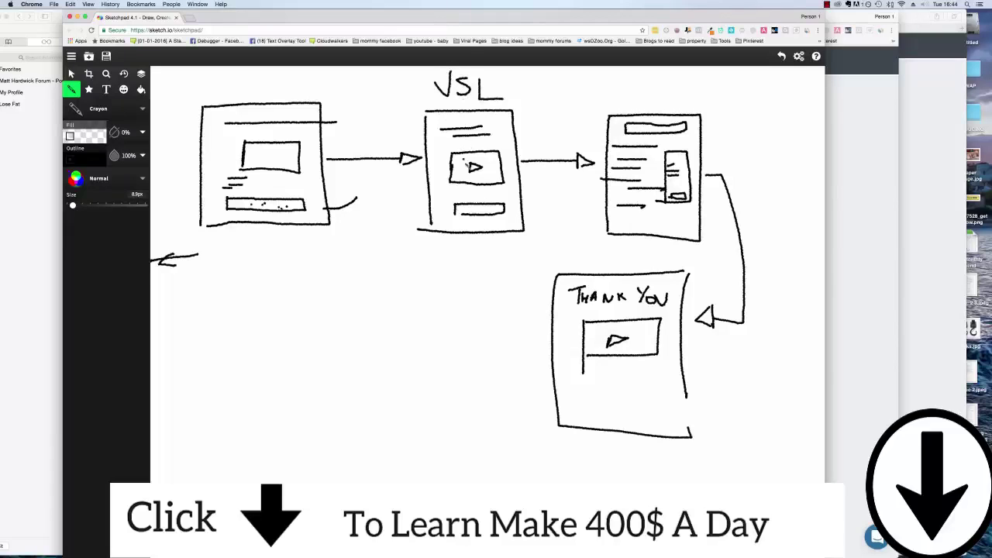
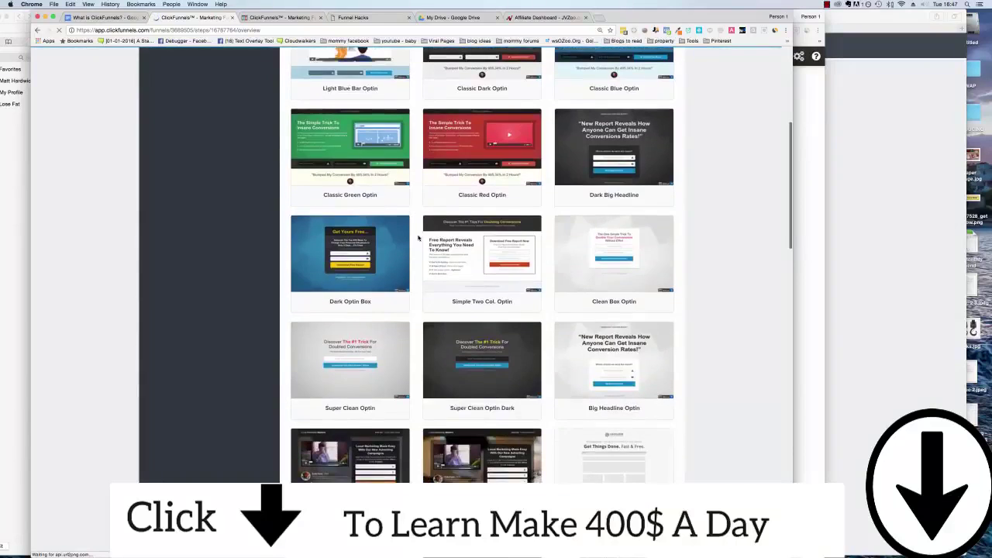
- Browse the email optin templates and examine the page types offered for sales, webinar, auto webinar, membership and affiliate steps
{"action": "scroll", "coordinate": [419, 238], "scroll_direction": "down", "scroll_amount": 5}
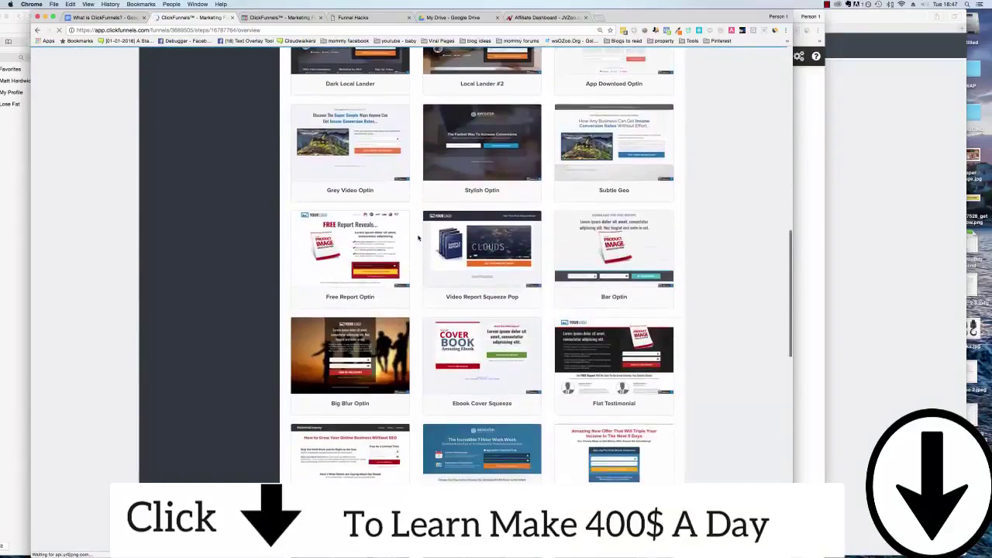
{"action": "scroll", "coordinate": [419, 238], "scroll_direction": "up", "scroll_amount": 9}
{"action": "scroll", "coordinate": [418, 238], "scroll_direction": "up", "scroll_amount": 3}
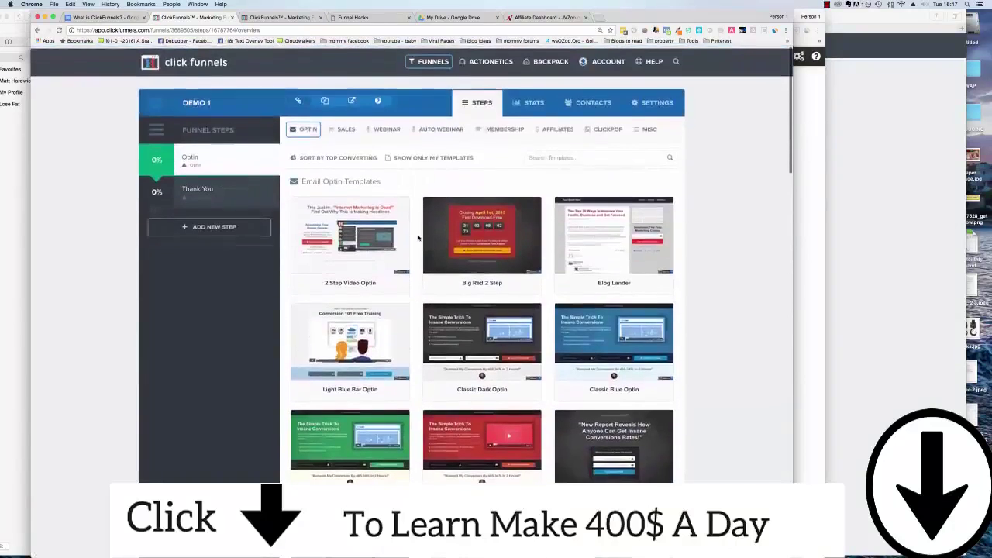
{"action": "mouse_move", "coordinate": [340, 128]}
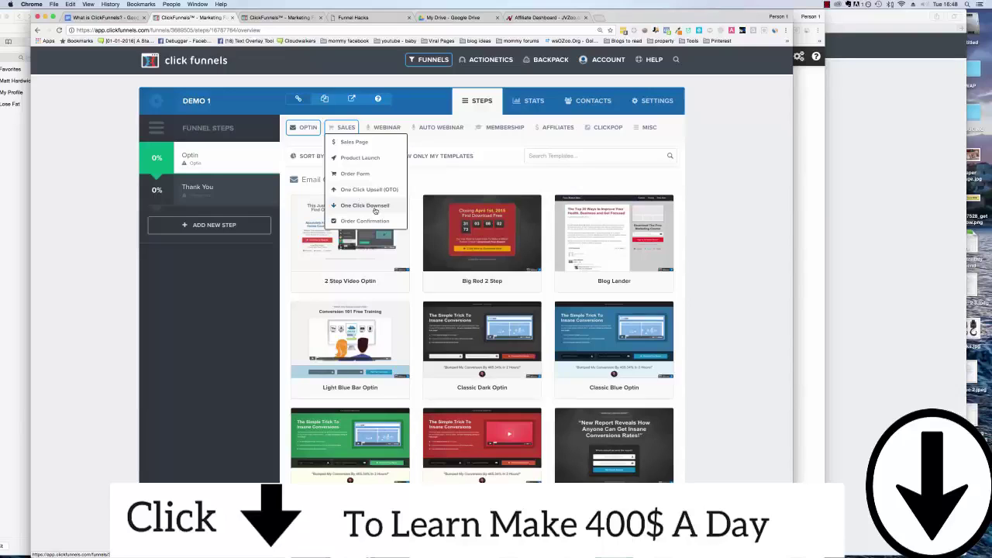
{"action": "mouse_move", "coordinate": [387, 129]}
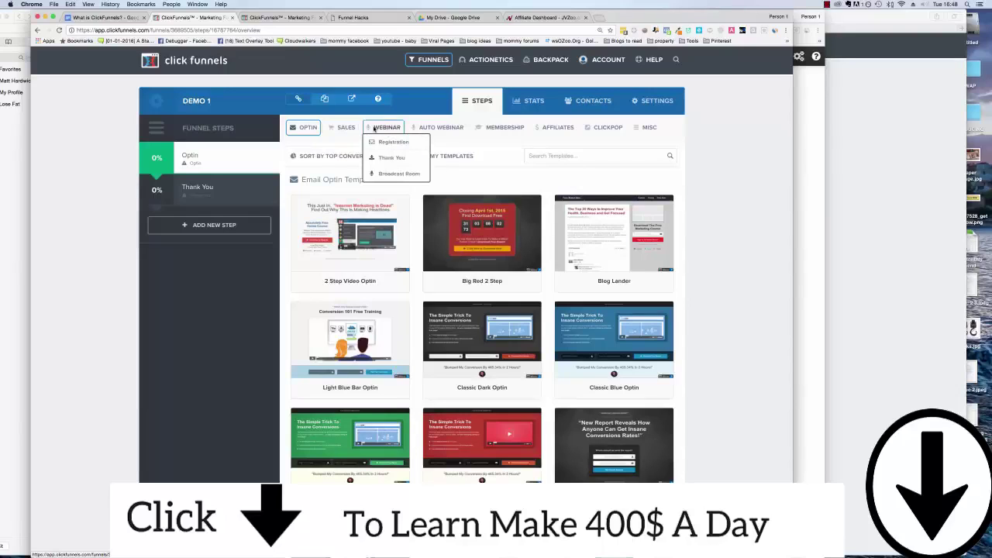
{"action": "mouse_move", "coordinate": [435, 129]}
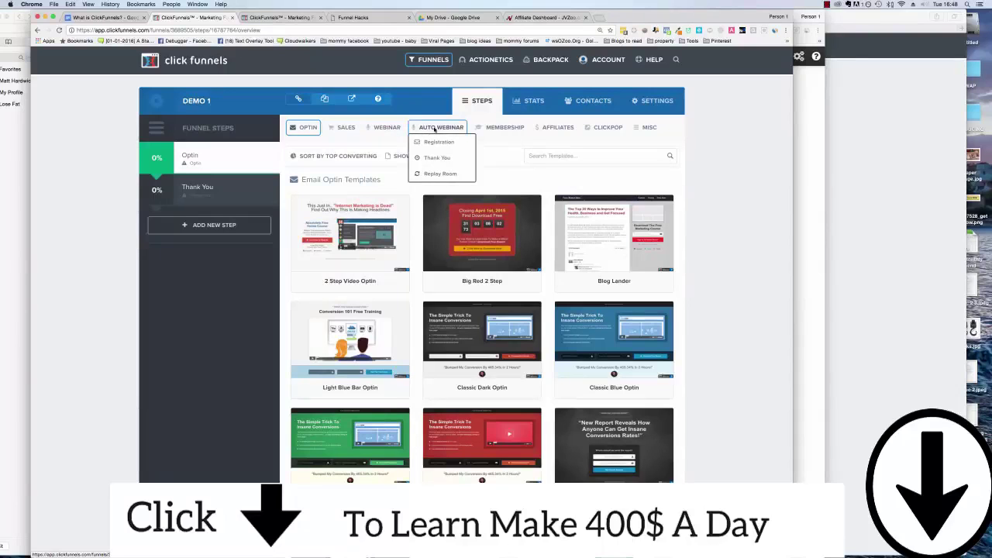
{"action": "mouse_move", "coordinate": [515, 126]}
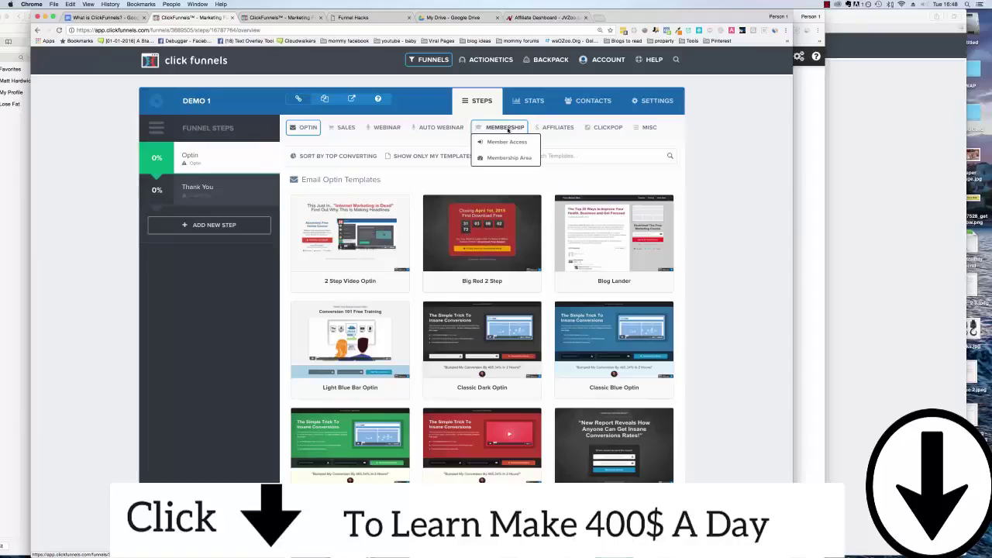
{"action": "mouse_move", "coordinate": [555, 132]}
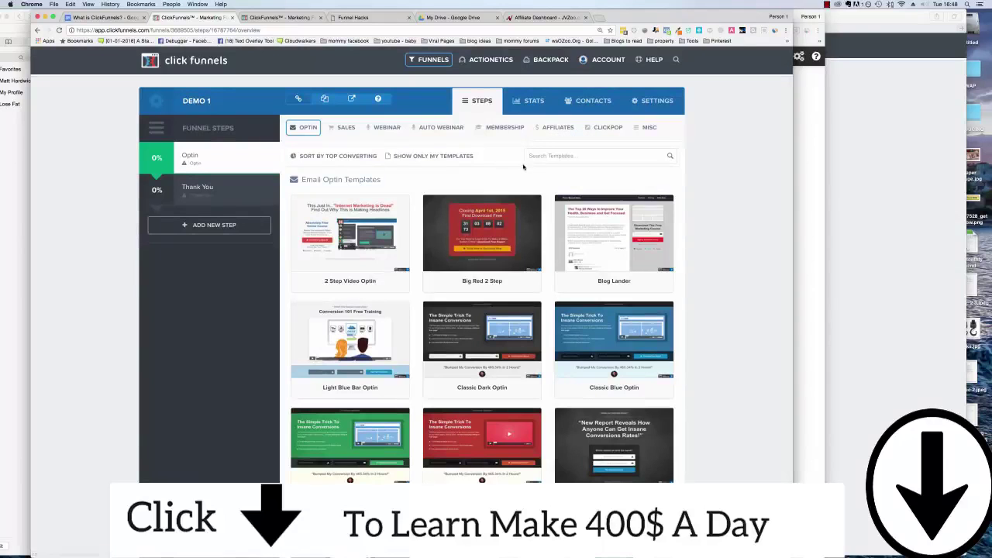
- Show the Misc templates, look through the available page designs, and check the page types offered for optin steps
{"action": "left_click", "coordinate": [643, 127]}
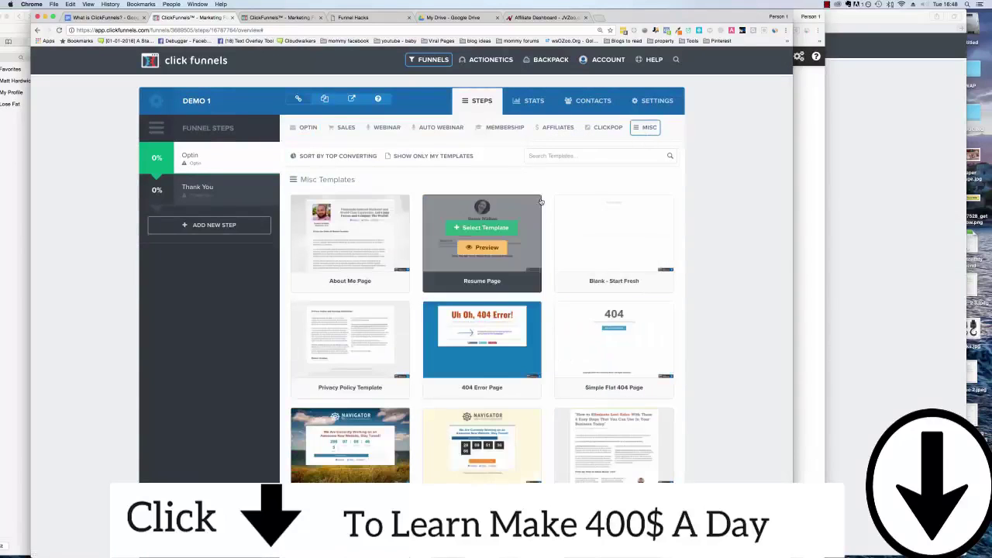
{"action": "scroll", "coordinate": [548, 202], "scroll_direction": "down", "scroll_amount": 1}
{"action": "scroll", "coordinate": [548, 202], "scroll_direction": "down", "scroll_amount": 1}
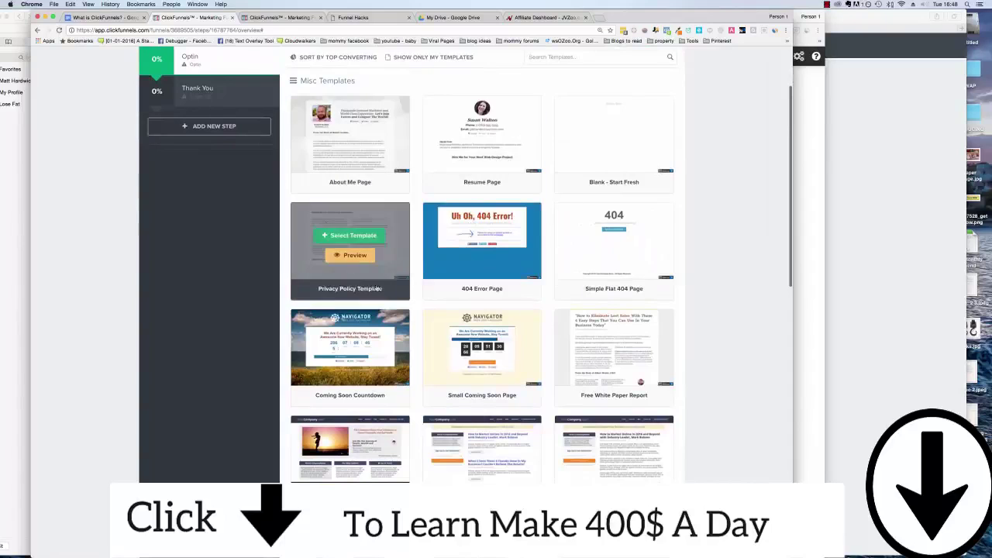
{"action": "mouse_move", "coordinate": [523, 280]}
{"action": "scroll", "coordinate": [540, 290], "scroll_direction": "down", "scroll_amount": 1}
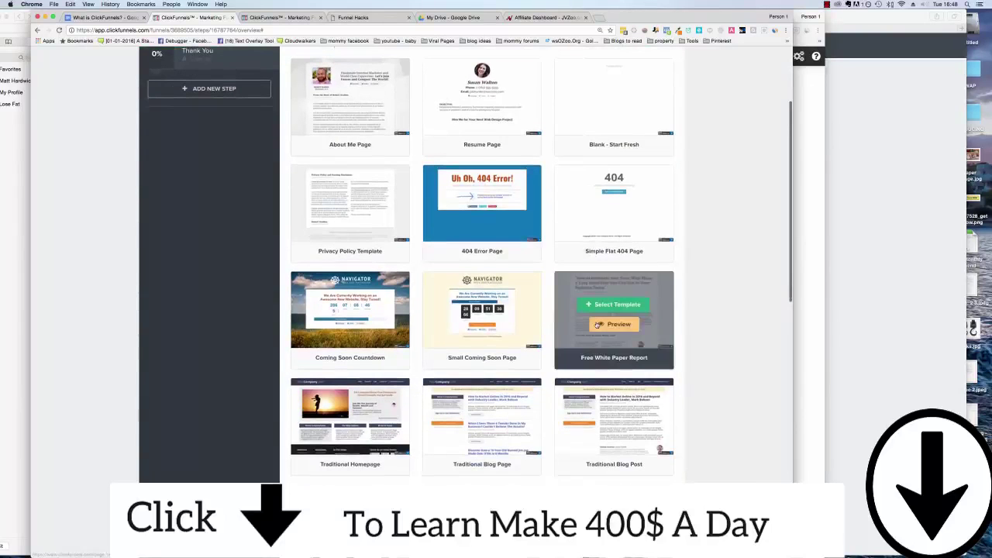
{"action": "scroll", "coordinate": [523, 312], "scroll_direction": "down", "scroll_amount": 2}
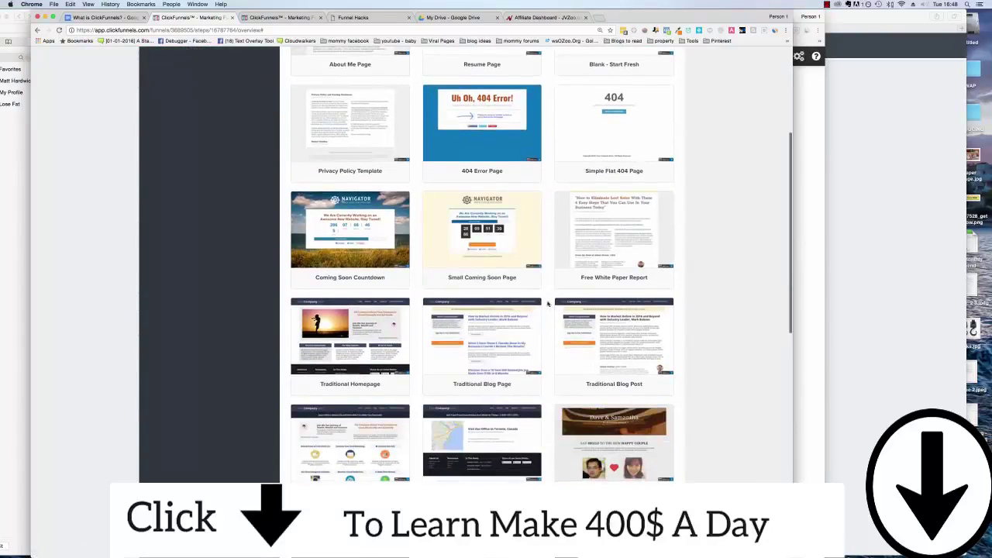
{"action": "scroll", "coordinate": [548, 303], "scroll_direction": "down", "scroll_amount": 3}
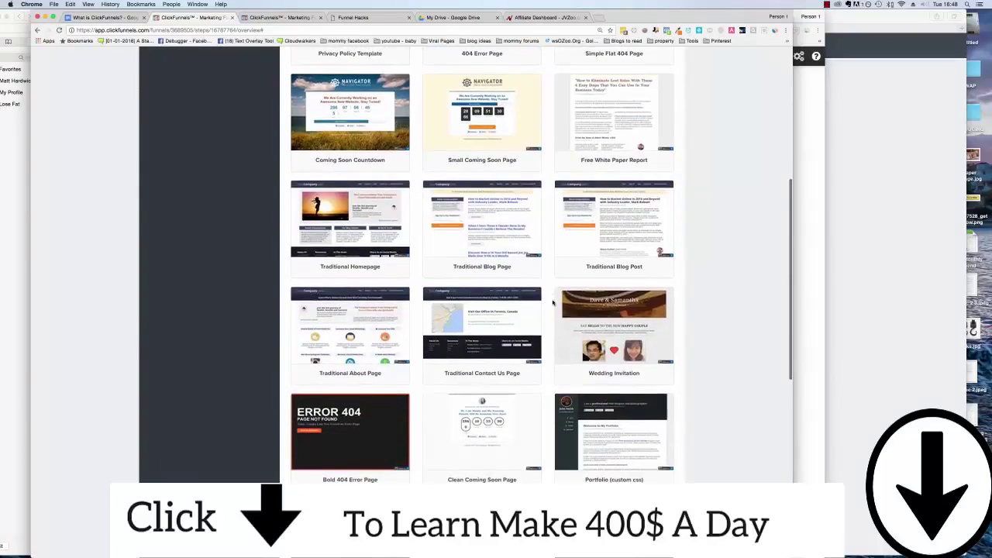
{"action": "scroll", "coordinate": [457, 282], "scroll_direction": "up", "scroll_amount": 2}
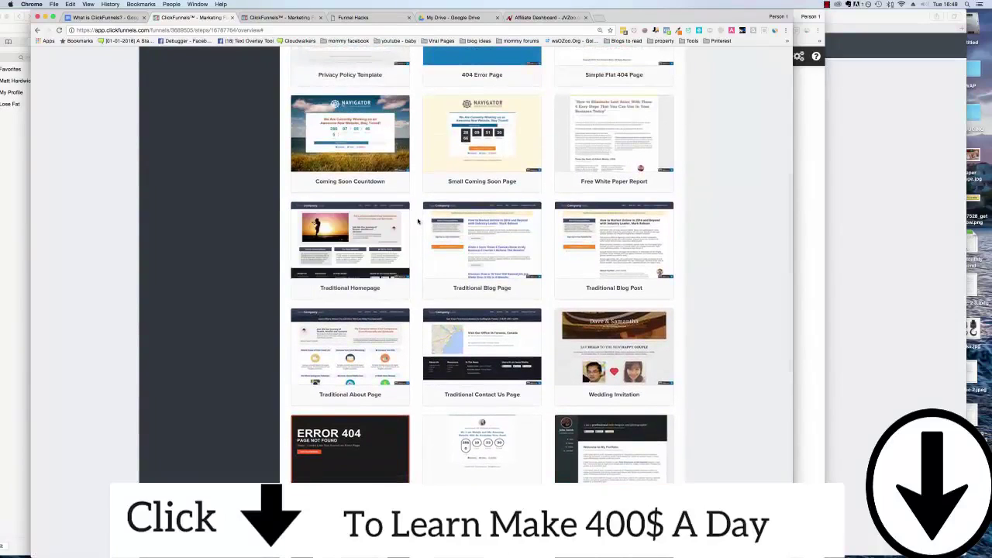
{"action": "mouse_move", "coordinate": [375, 213]}
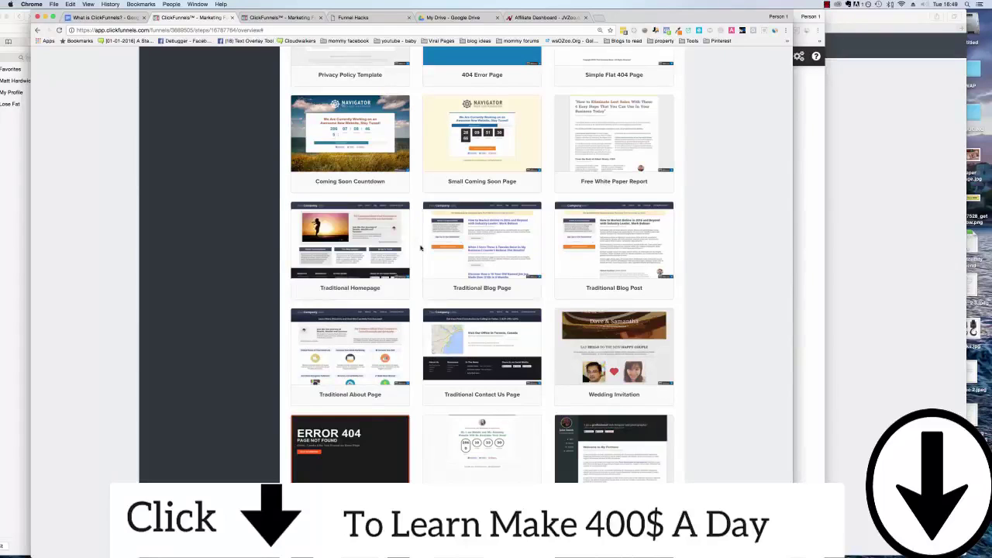
{"action": "scroll", "coordinate": [420, 248], "scroll_direction": "up", "scroll_amount": 5}
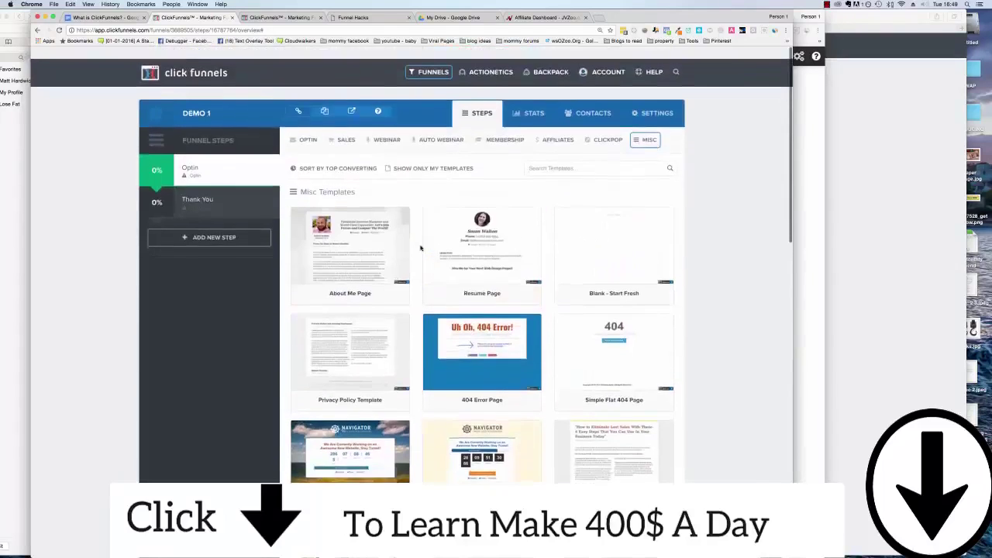
{"action": "mouse_move", "coordinate": [309, 129]}
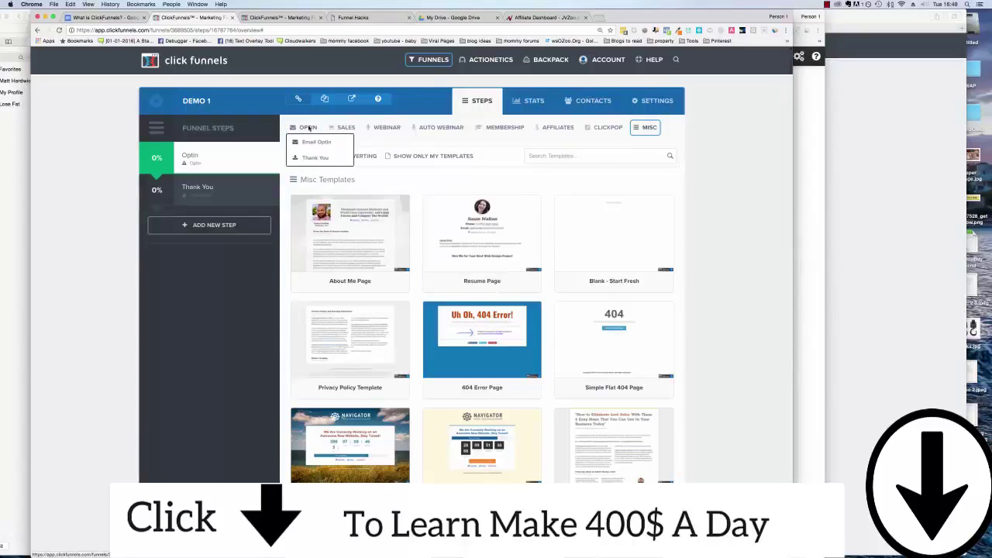
- Browse the email optin templates and apply the Clean Box Optin template to the Optin step
{"action": "left_click", "coordinate": [312, 143]}
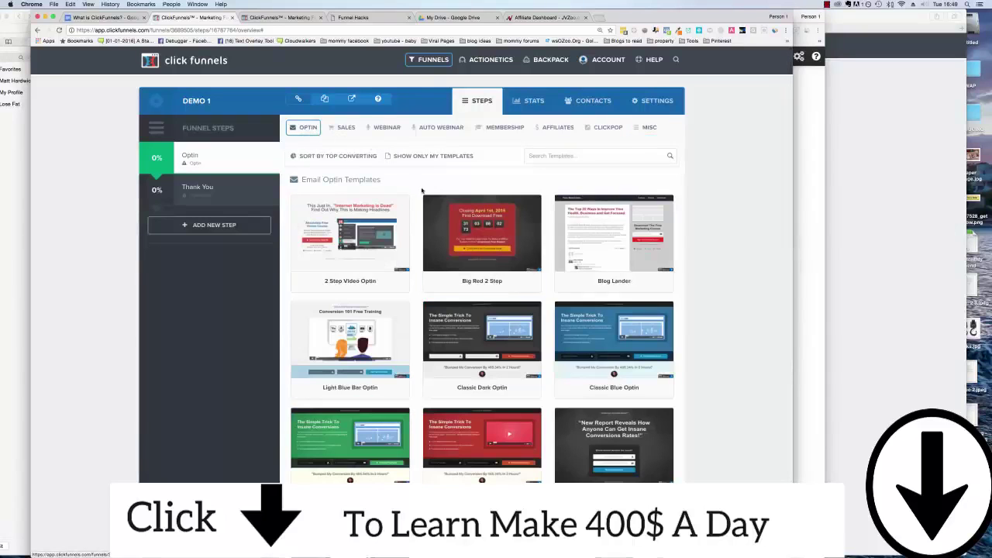
{"action": "scroll", "coordinate": [419, 188], "scroll_direction": "down", "scroll_amount": 2}
{"action": "scroll", "coordinate": [418, 188], "scroll_direction": "down", "scroll_amount": 1}
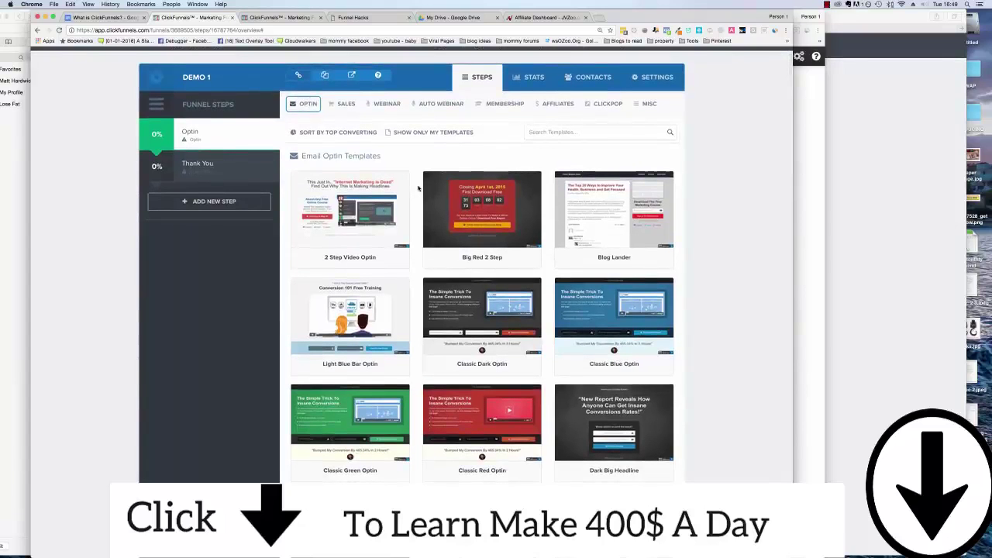
{"action": "scroll", "coordinate": [419, 188], "scroll_direction": "down", "scroll_amount": 5}
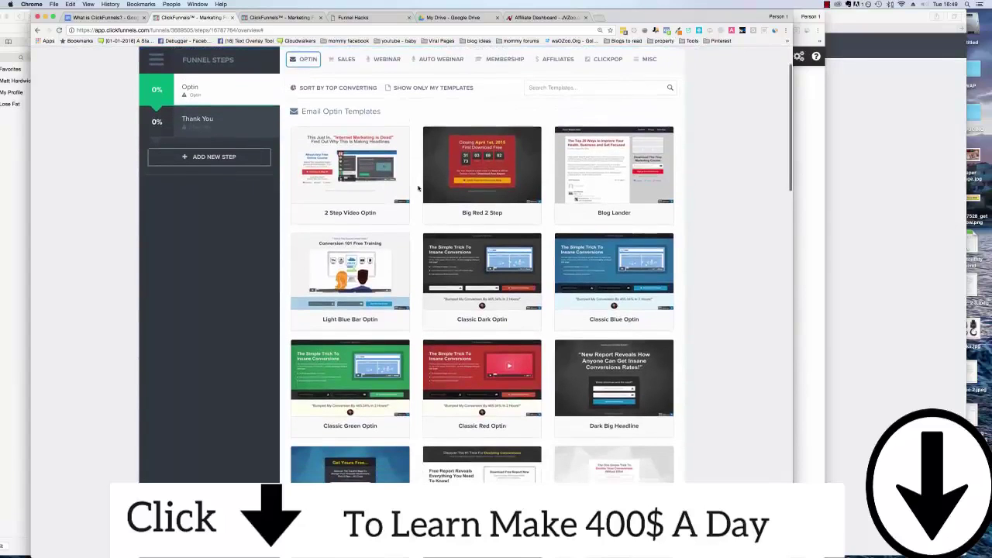
{"action": "scroll", "coordinate": [418, 188], "scroll_direction": "down", "scroll_amount": 3}
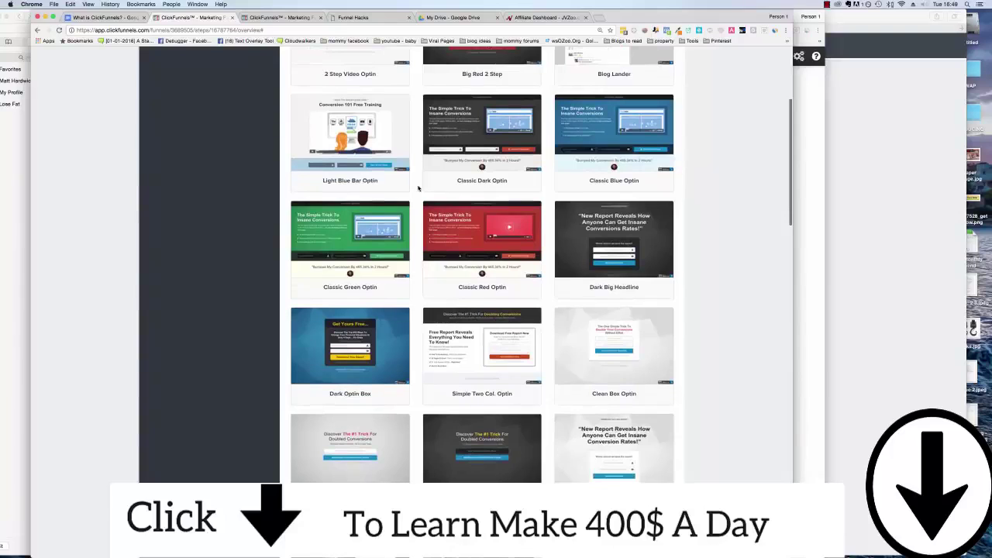
{"action": "scroll", "coordinate": [418, 189], "scroll_direction": "down", "scroll_amount": 1}
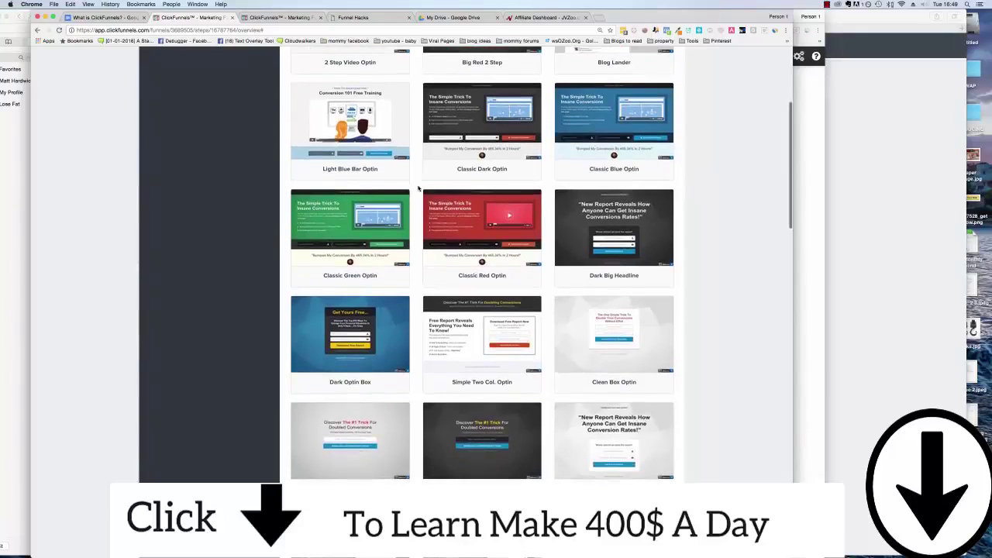
{"action": "mouse_move", "coordinate": [618, 195]}
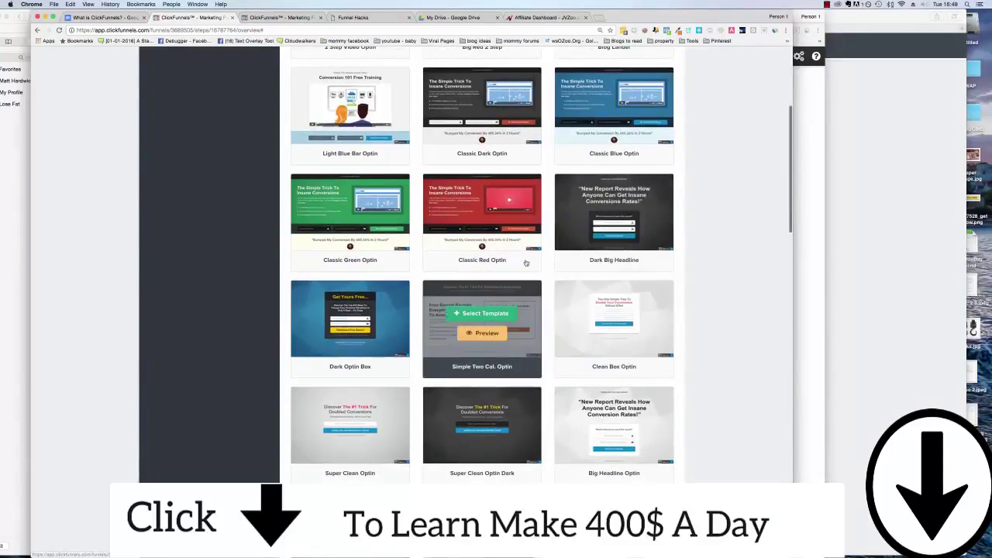
{"action": "scroll", "coordinate": [612, 217], "scroll_direction": "down", "scroll_amount": 1}
{"action": "mouse_move", "coordinate": [463, 326]}
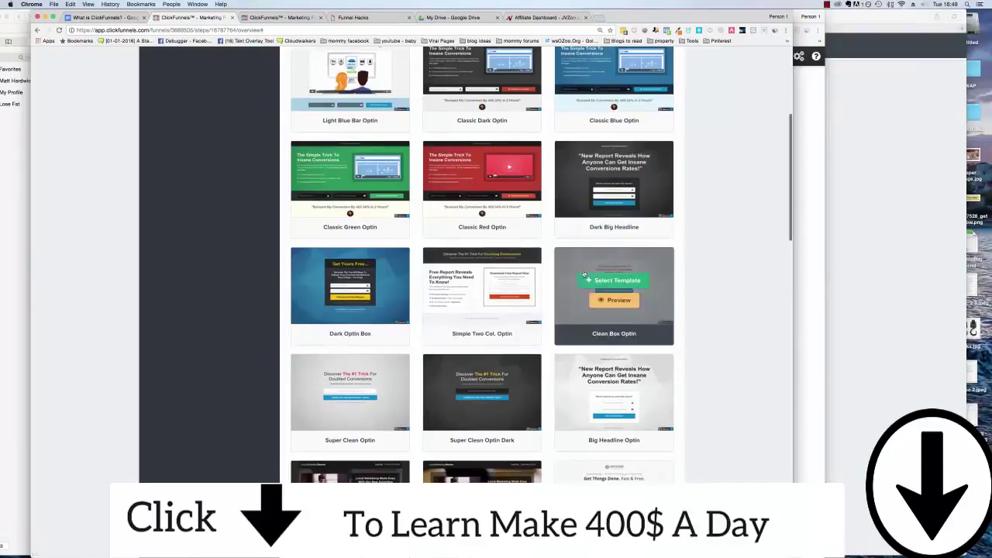
{"action": "left_click", "coordinate": [635, 281]}
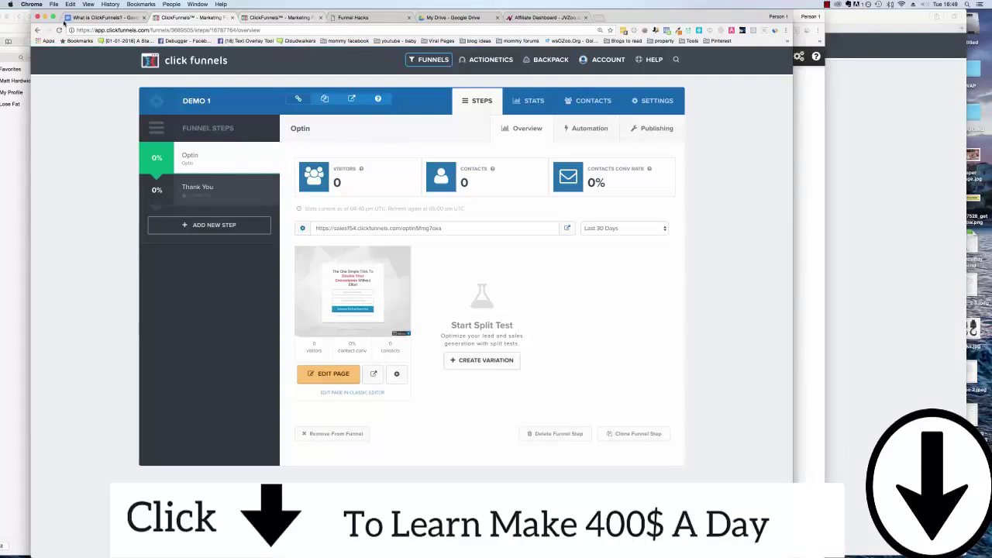
- Open the Optin step's page in the page editor
{"action": "left_click", "coordinate": [101, 17]}
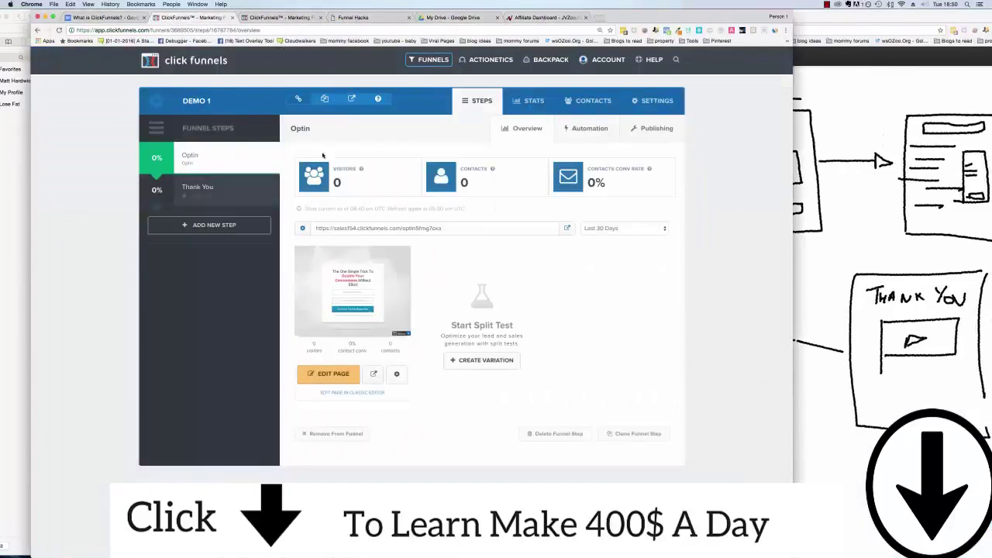
{"action": "mouse_move", "coordinate": [427, 59]}
{"action": "left_click", "coordinate": [341, 376]}
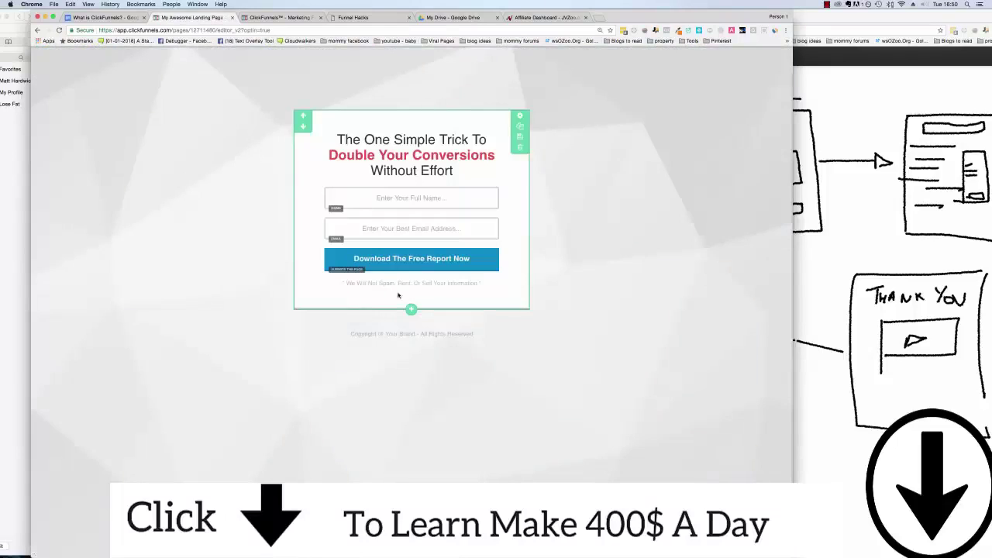
- Check the main headline's text and bold colour options and set its font size to 38
{"action": "left_click", "coordinate": [425, 168]}
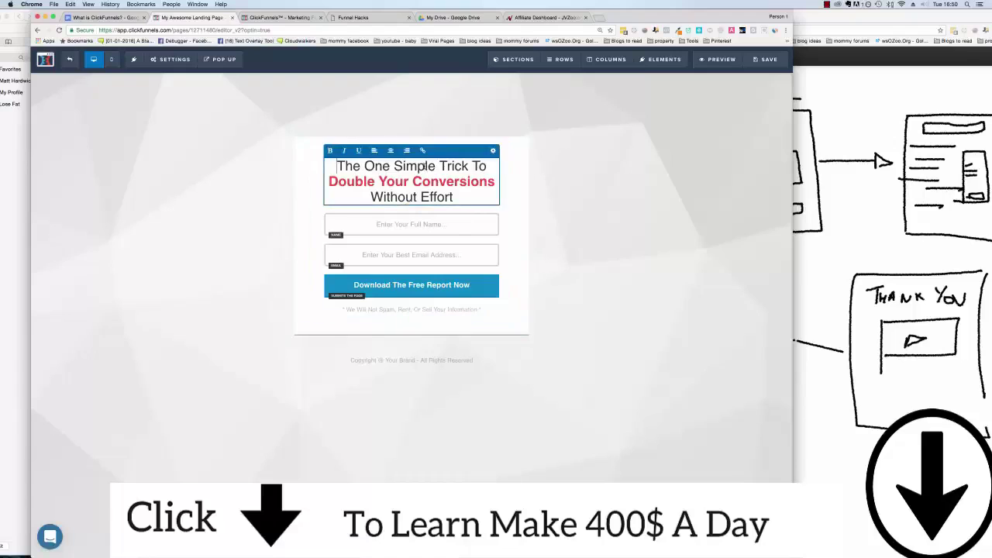
{"action": "left_click", "coordinate": [493, 151]}
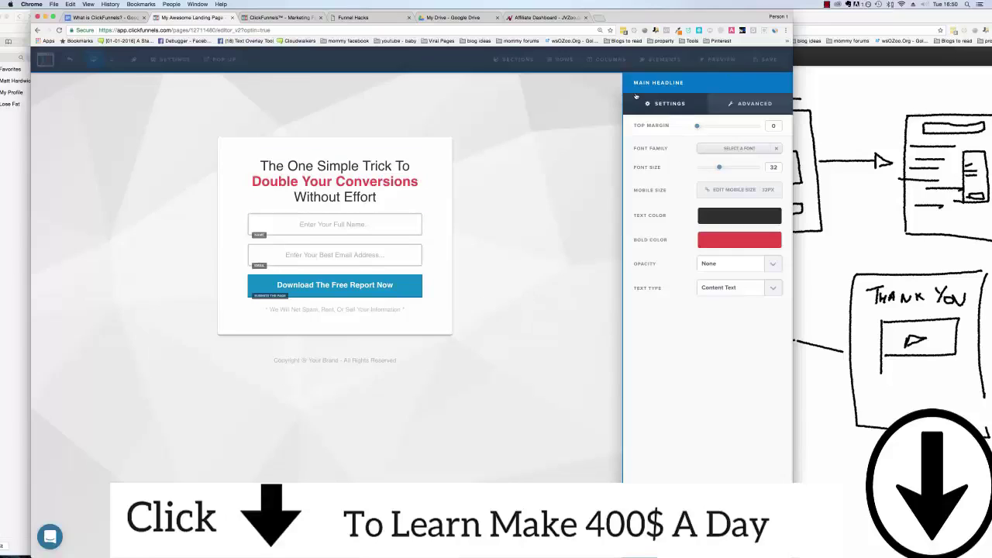
{"action": "left_click", "coordinate": [724, 217]}
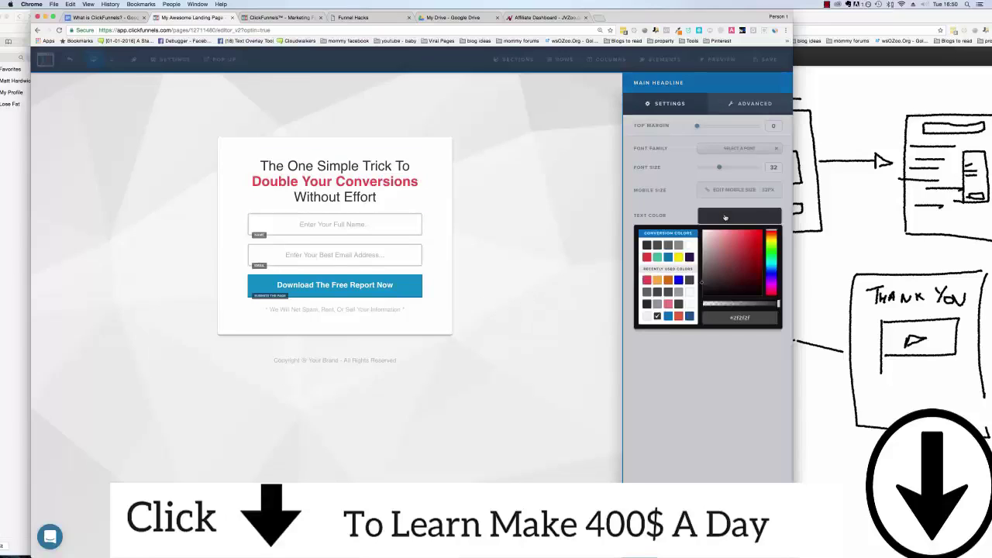
{"action": "left_click", "coordinate": [689, 213]}
{"action": "left_click", "coordinate": [720, 241]}
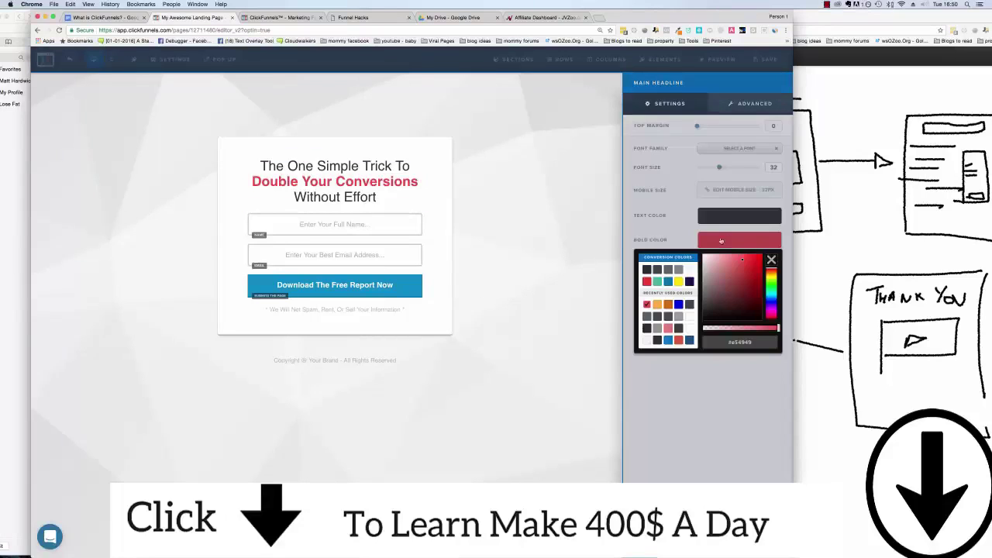
{"action": "left_click", "coordinate": [680, 219]}
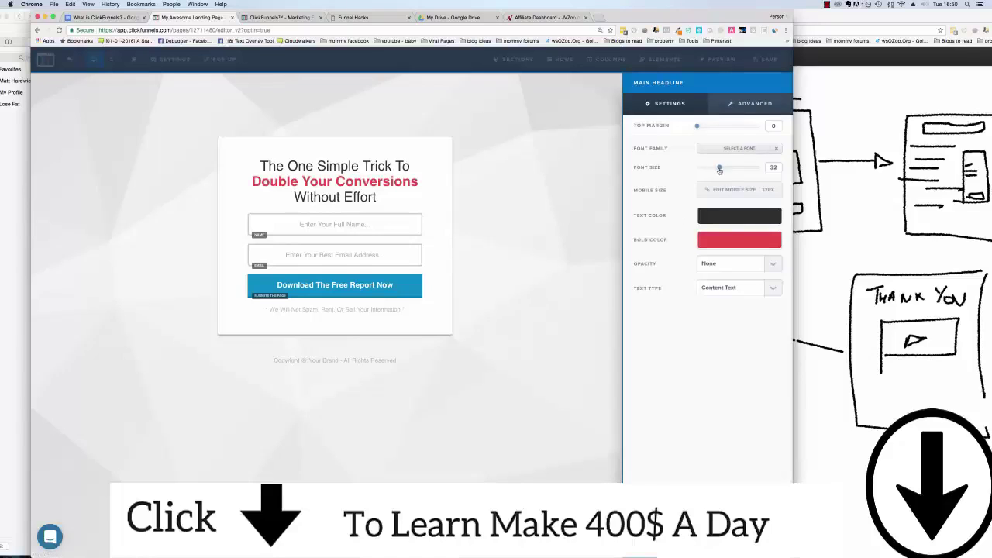
{"action": "left_click_drag", "start_coordinate": [719, 169], "coordinate": [725, 168]}
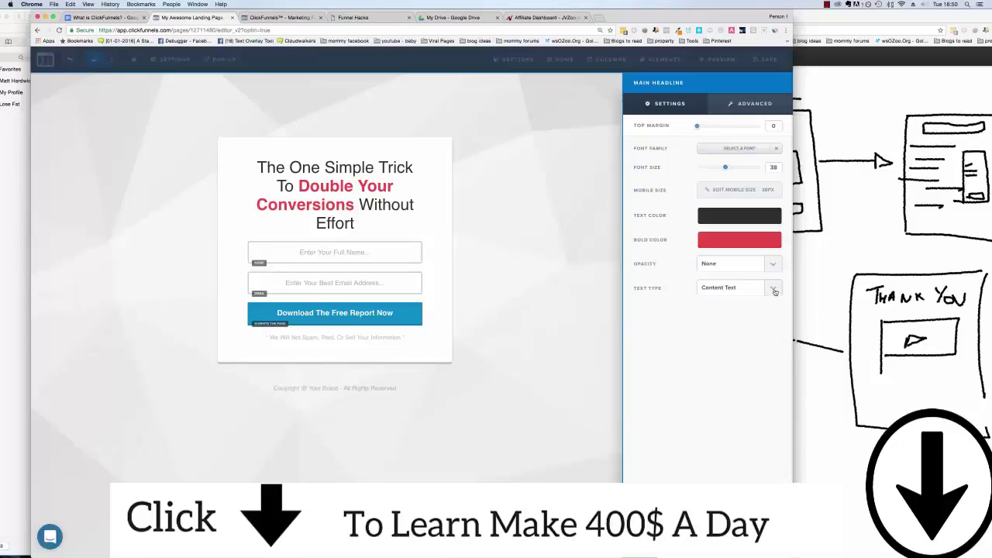
{"action": "left_click", "coordinate": [700, 290]}
{"action": "left_click", "coordinate": [678, 279]}
- Show the settings of the full name input field and return to editing the page
{"action": "left_click", "coordinate": [376, 201]}
{"action": "left_click", "coordinate": [411, 251]}
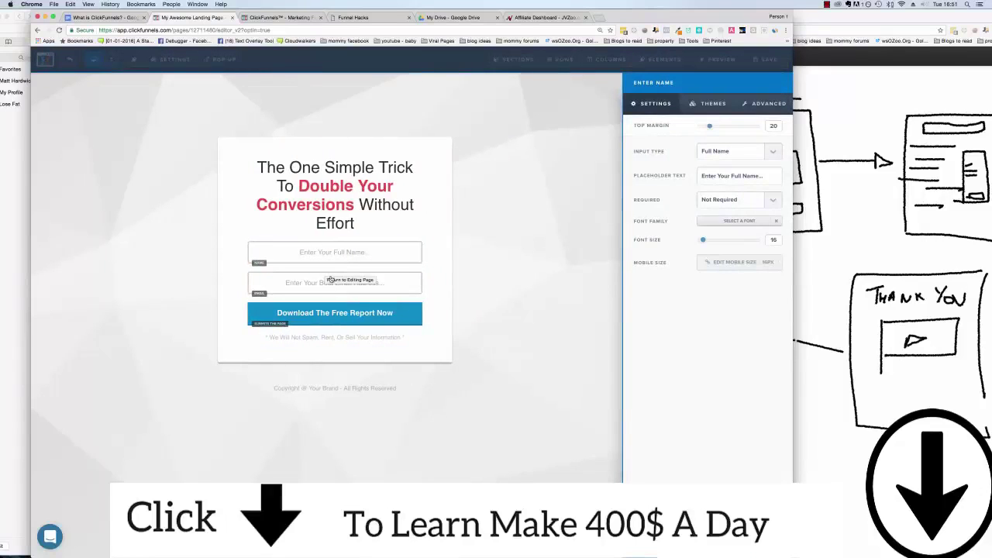
{"action": "left_click", "coordinate": [330, 286]}
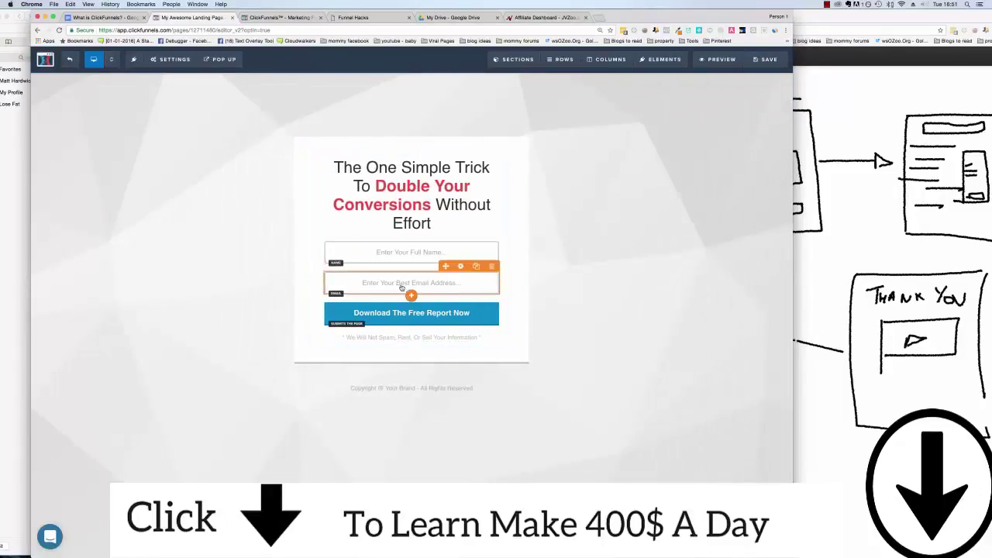
- Look through the page elements that can be added below the email field, without adding one
{"action": "left_click", "coordinate": [411, 295]}
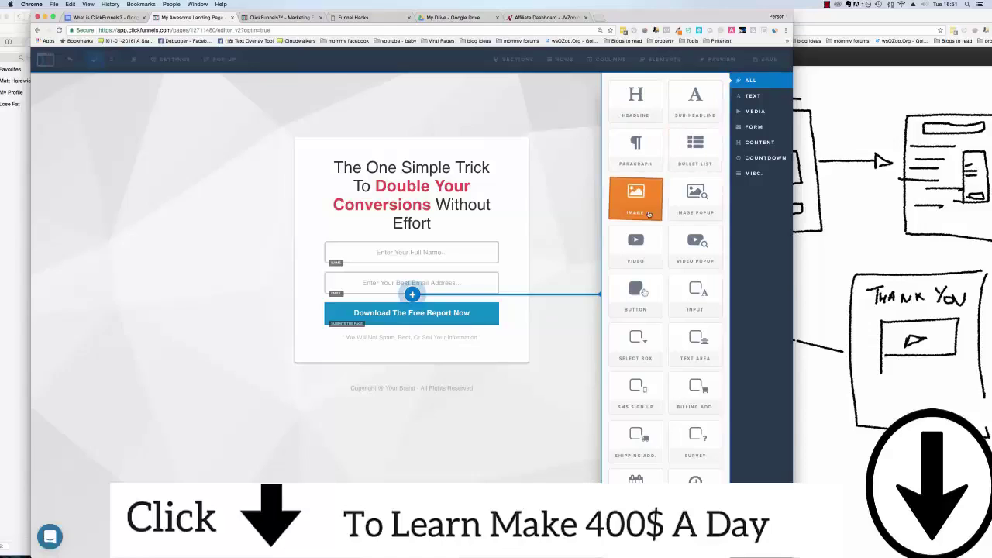
{"action": "scroll", "coordinate": [660, 254], "scroll_direction": "down", "scroll_amount": 3}
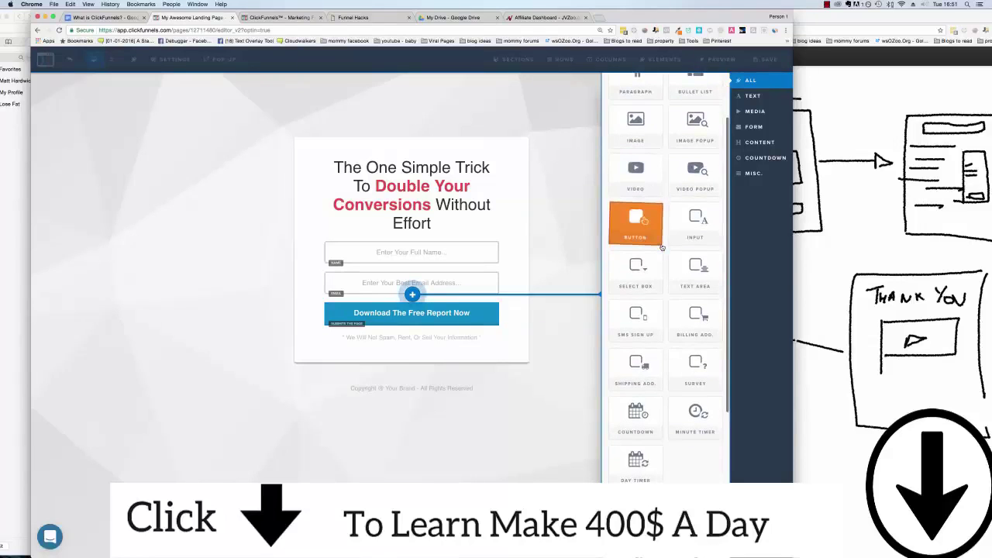
{"action": "scroll", "coordinate": [661, 247], "scroll_direction": "up", "scroll_amount": 1}
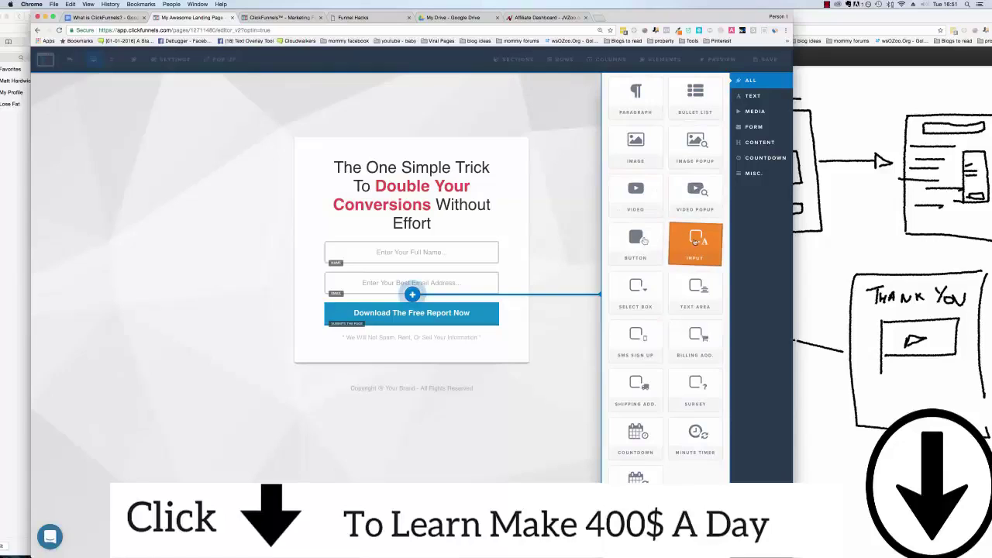
{"action": "key", "text": "Escape"}
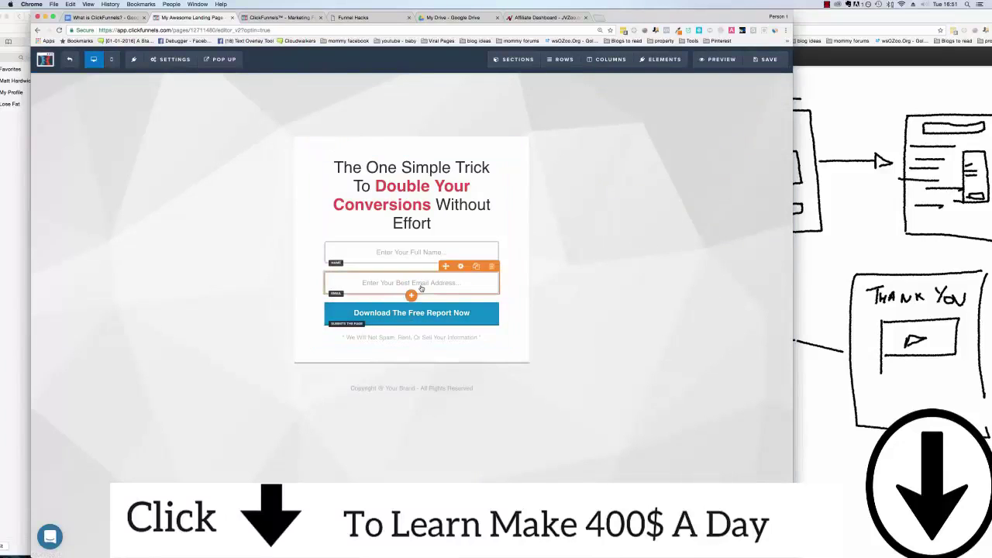
- Add an input field below the email field and set its input type to Phone Number
{"action": "left_click", "coordinate": [411, 294]}
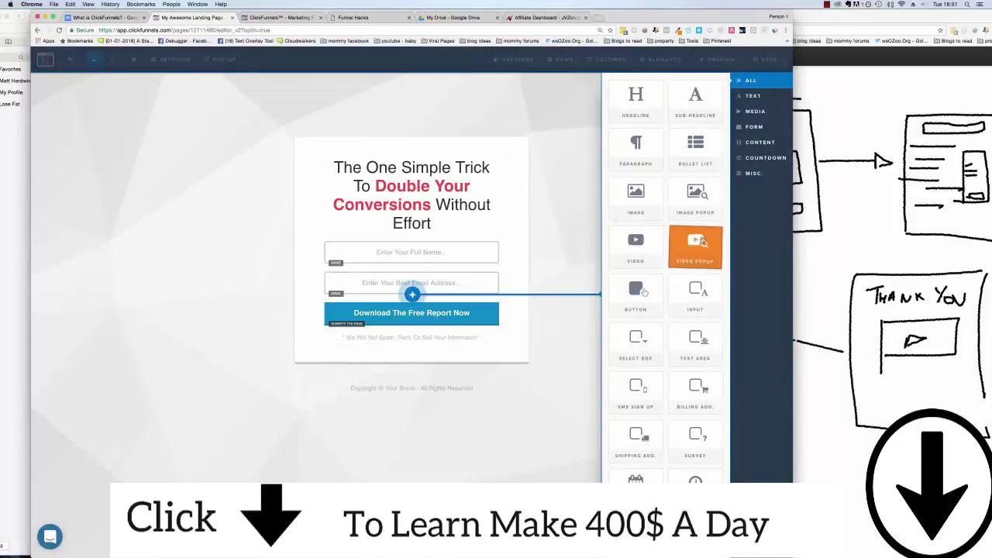
{"action": "left_click", "coordinate": [697, 294]}
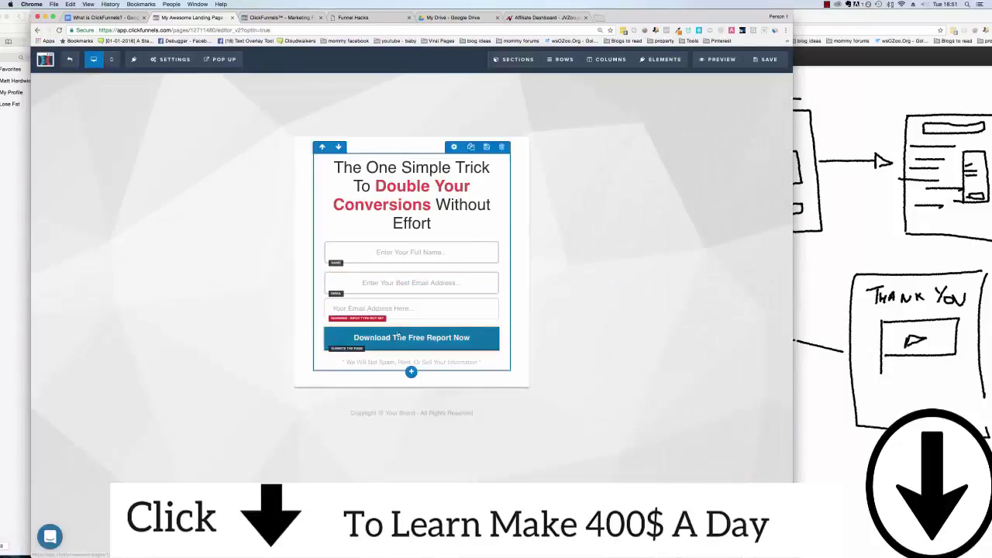
{"action": "left_click", "coordinate": [413, 308]}
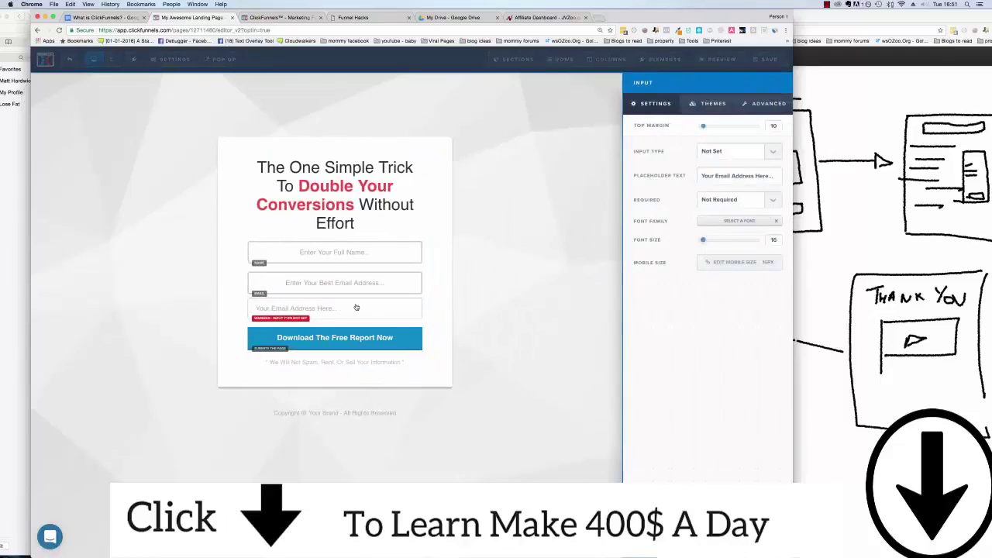
{"action": "left_click", "coordinate": [772, 153]}
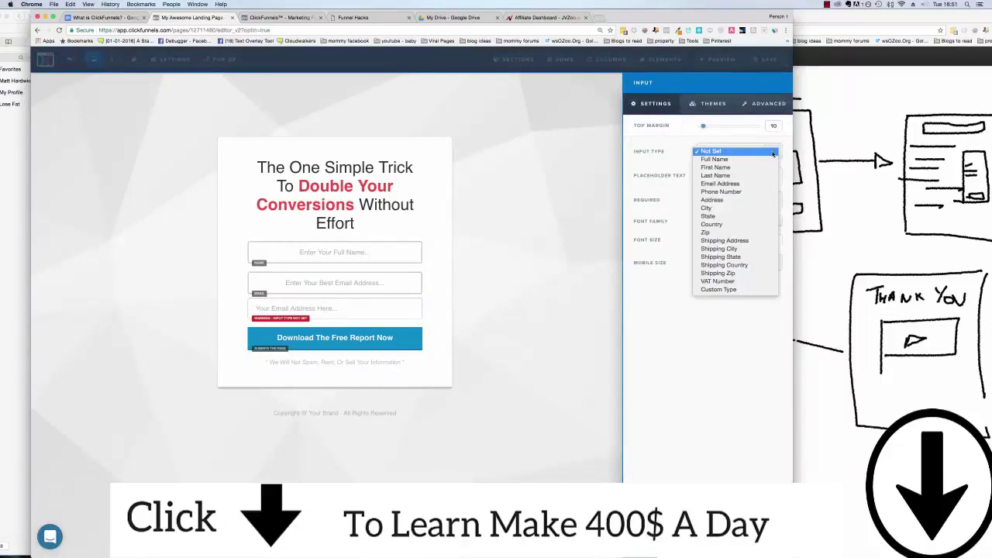
{"action": "left_click", "coordinate": [732, 191]}
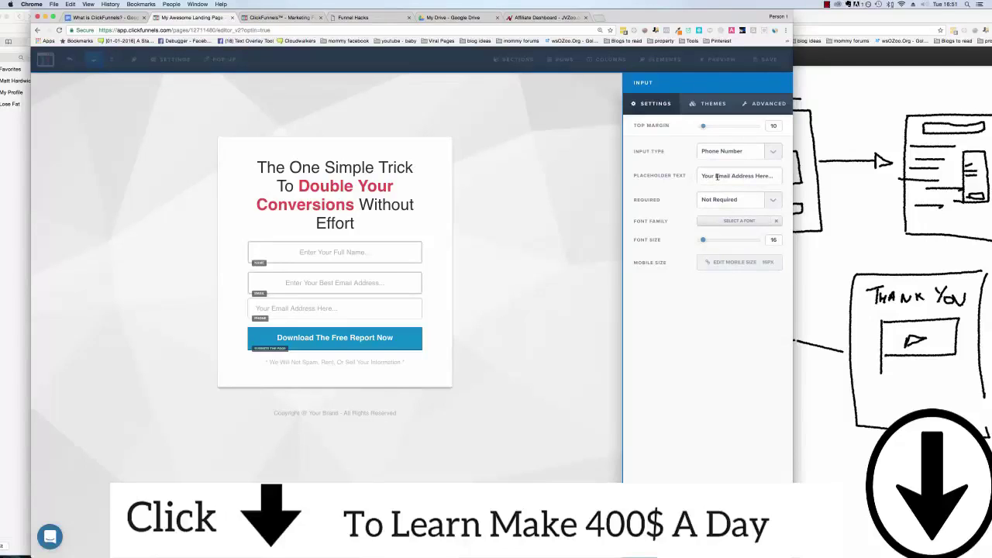
- Change the new input field's placeholder text to "Your Phone Number Here..."
{"action": "left_click_drag", "start_coordinate": [715, 176], "coordinate": [751, 175]}
{"action": "key", "text": "BackSpace"}
{"action": "type", "text": "Phone Number"}
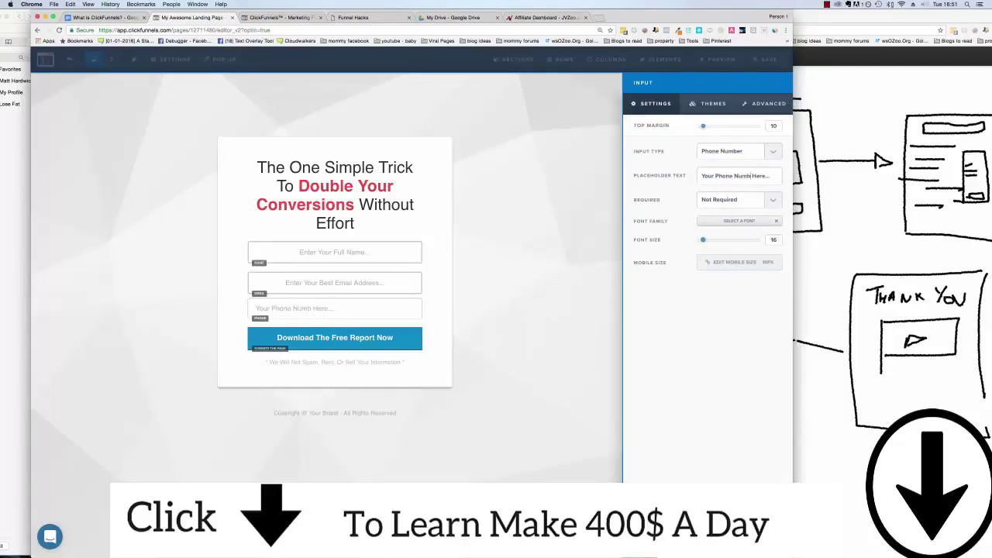
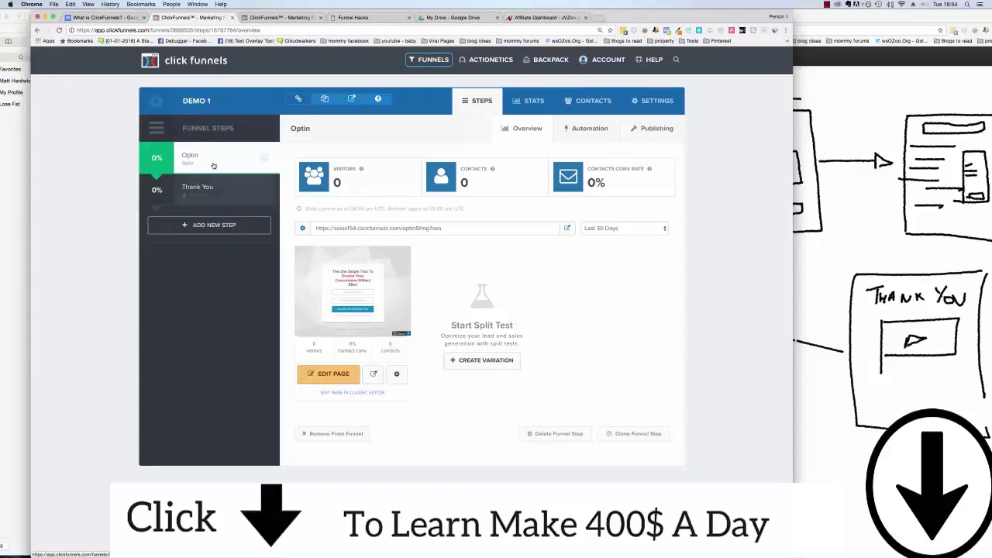
- Browse the sales page templates for the Thank You funnel step and apply the Roadblock Order Page template
{"action": "left_click", "coordinate": [210, 201]}
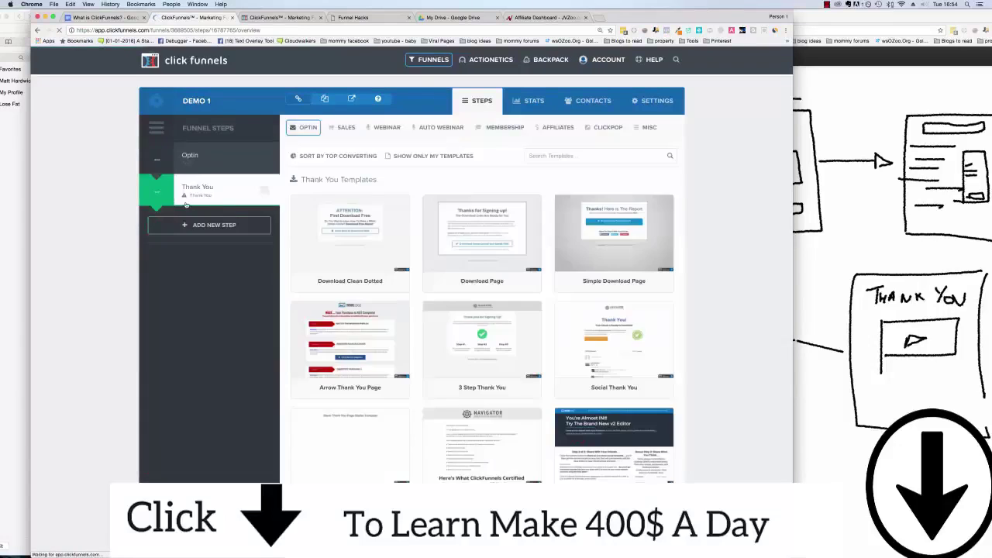
{"action": "mouse_move", "coordinate": [343, 129]}
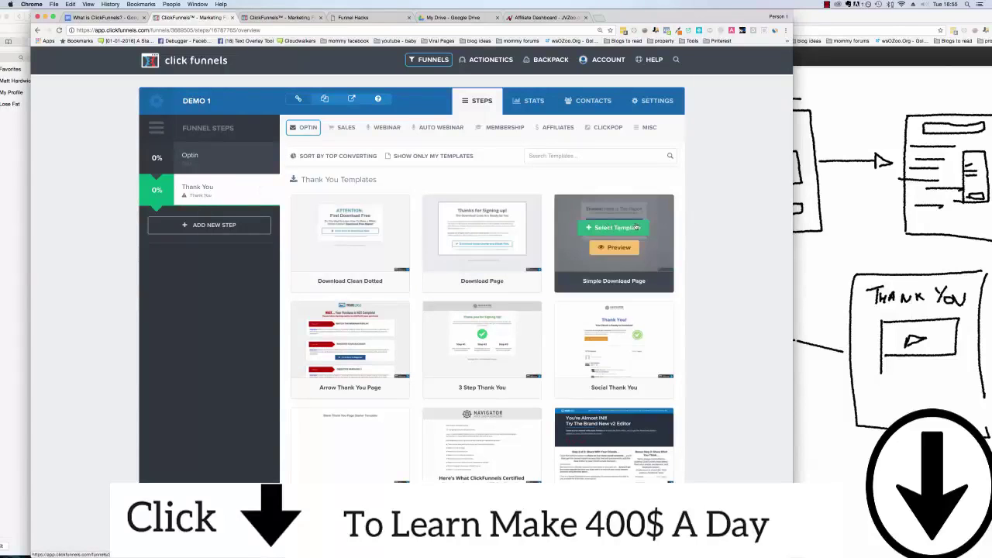
{"action": "mouse_move", "coordinate": [487, 227]}
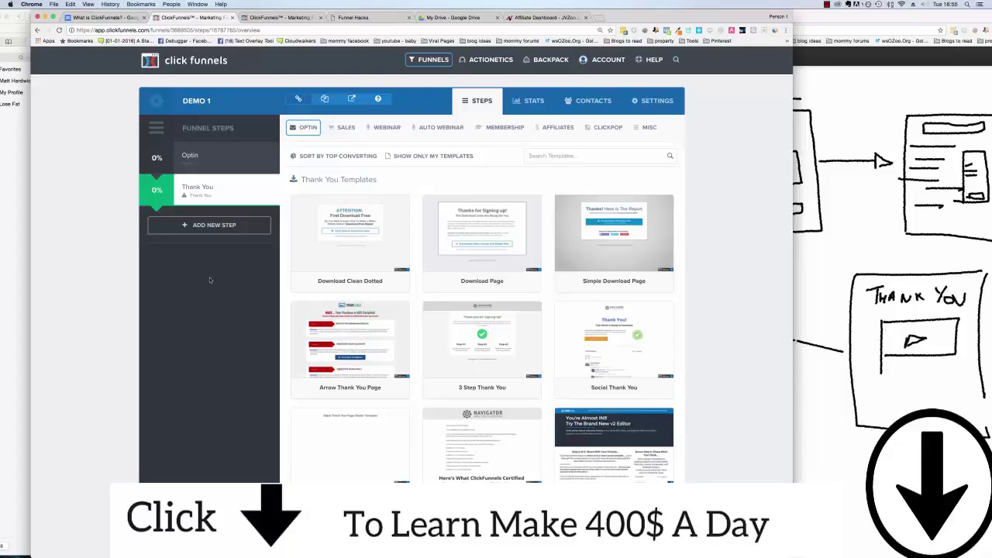
{"action": "left_click", "coordinate": [346, 130]}
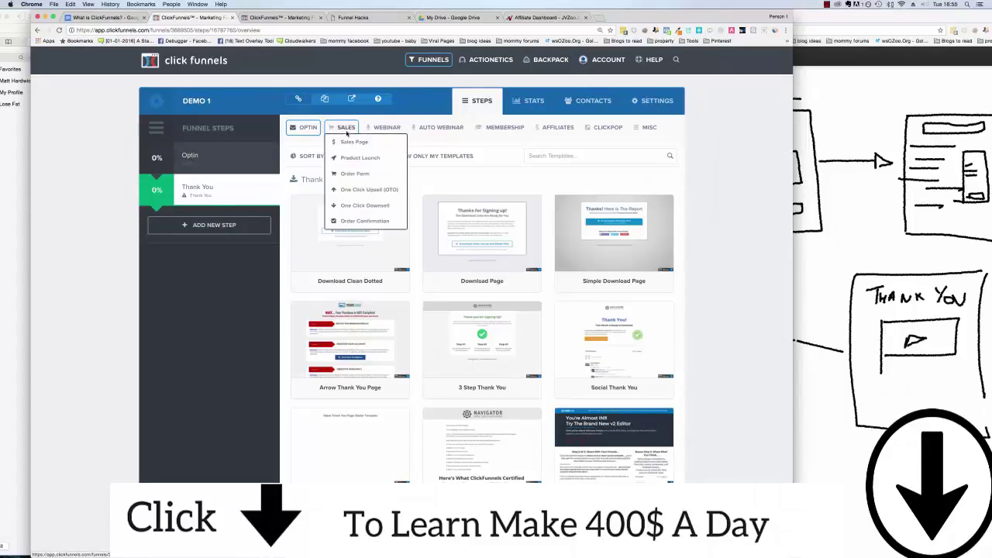
{"action": "left_click", "coordinate": [354, 148]}
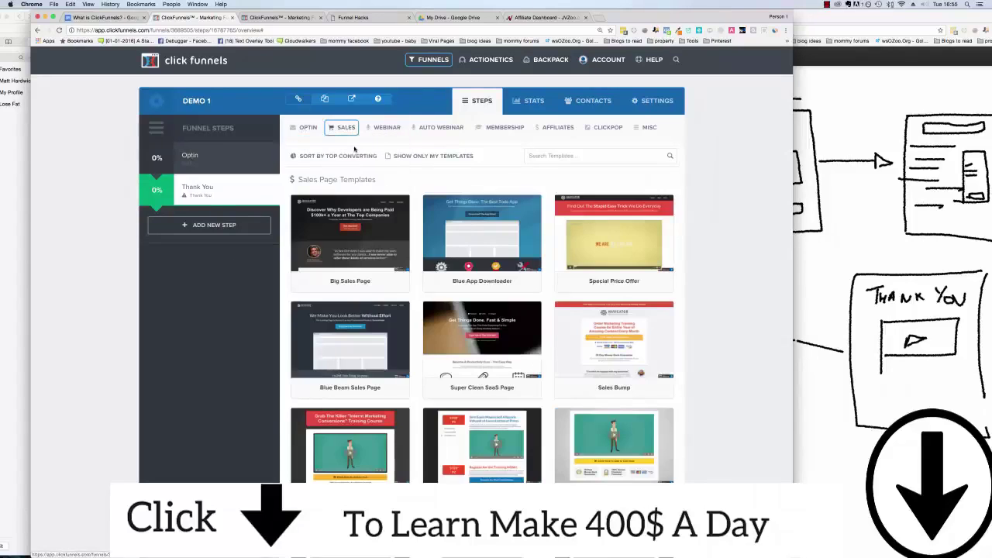
{"action": "scroll", "coordinate": [545, 197], "scroll_direction": "down", "scroll_amount": 2}
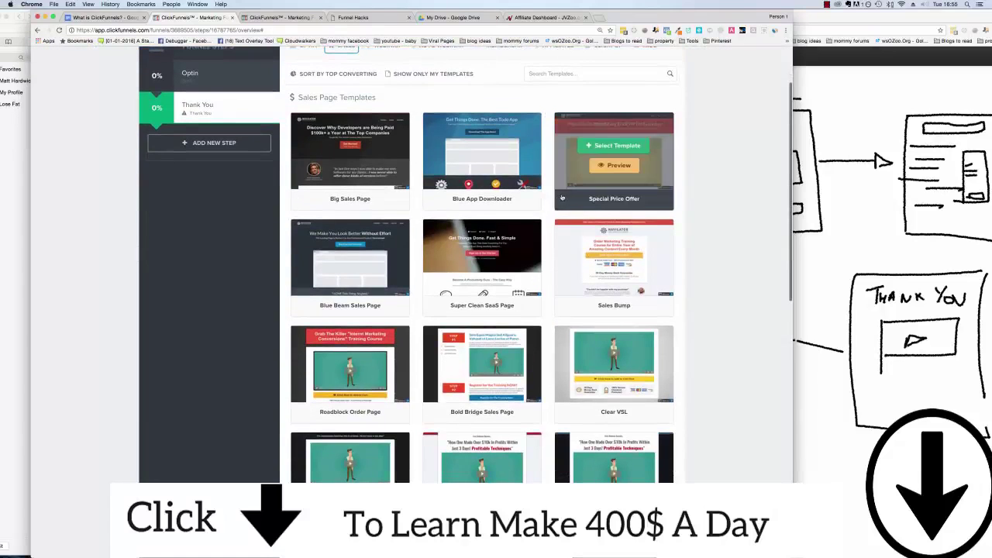
{"action": "scroll", "coordinate": [546, 197], "scroll_direction": "down", "scroll_amount": 2}
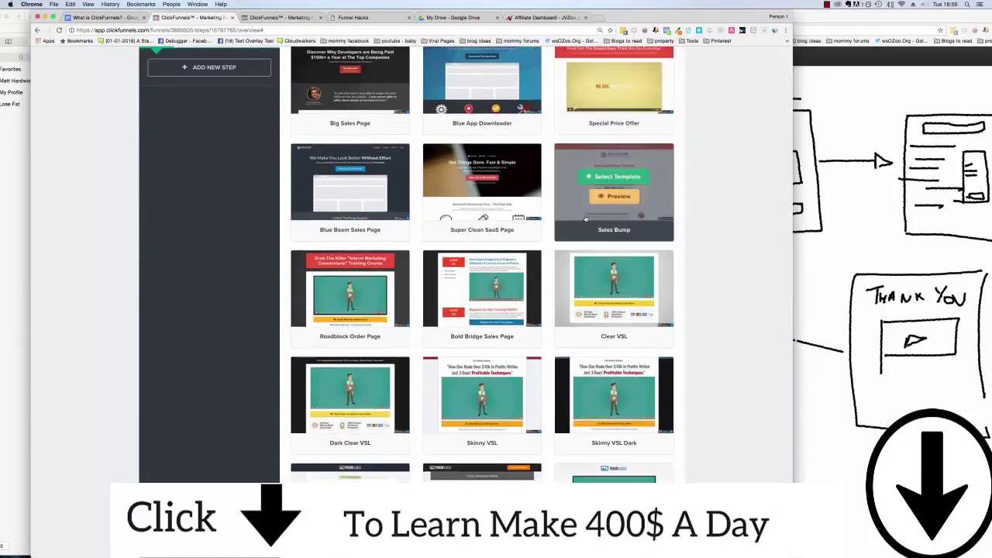
{"action": "left_click", "coordinate": [355, 285]}
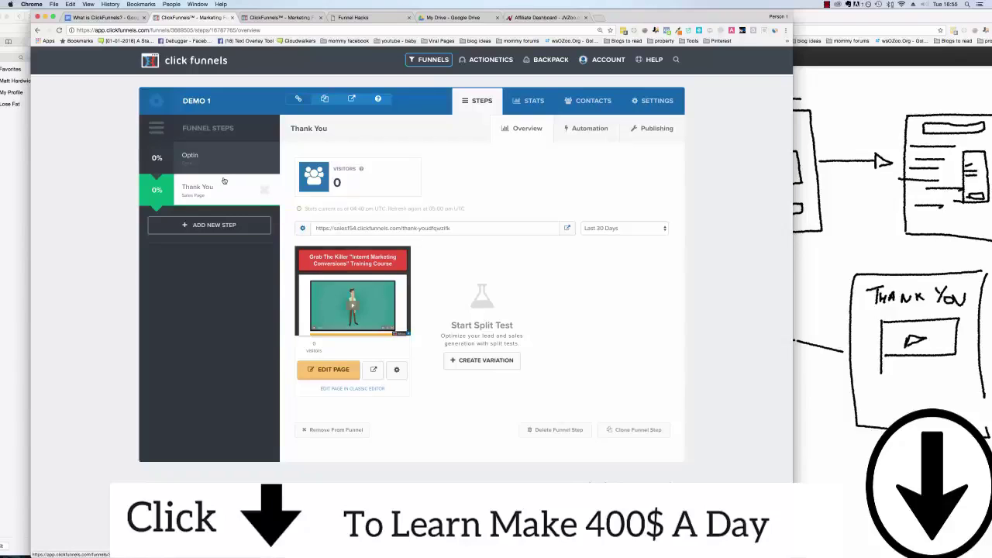
- Add a new funnel step named "Thank You" after the existing Thank You step
{"action": "left_click", "coordinate": [210, 225]}
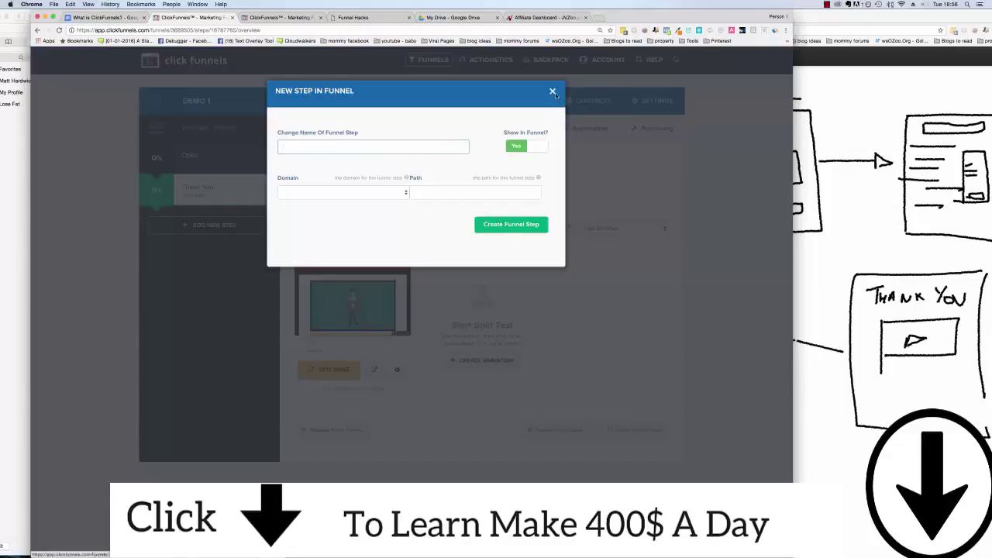
{"action": "left_click", "coordinate": [396, 147]}
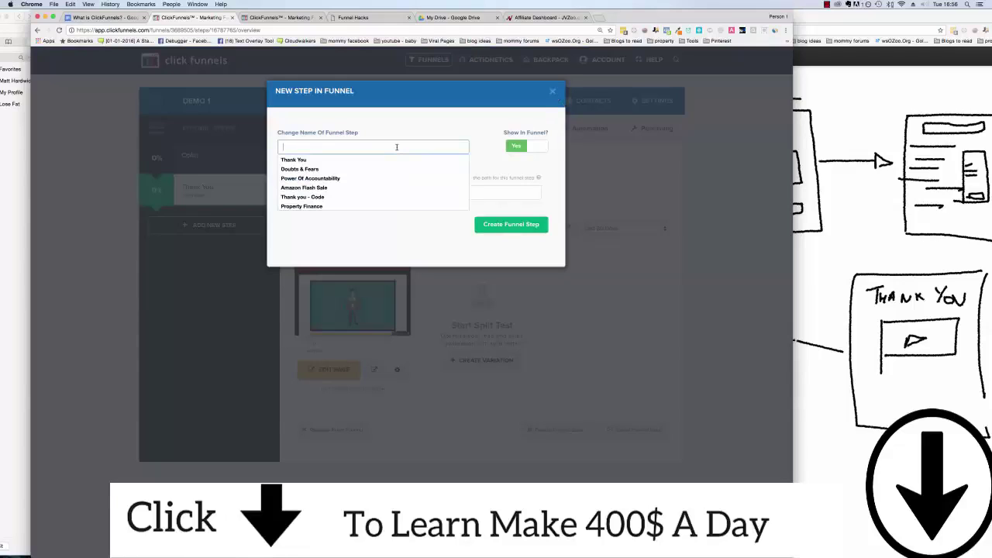
{"action": "left_click", "coordinate": [360, 161]}
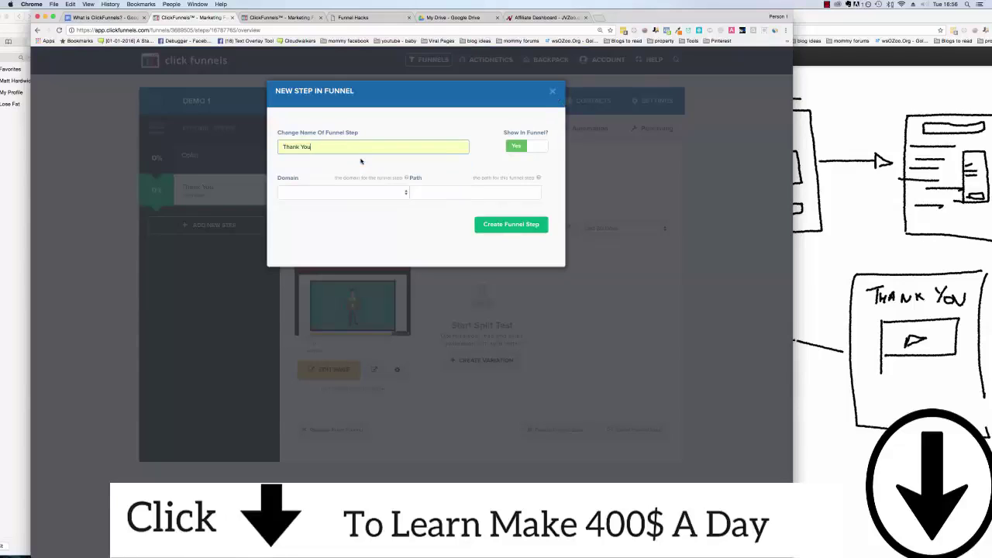
{"action": "left_click", "coordinate": [522, 226]}
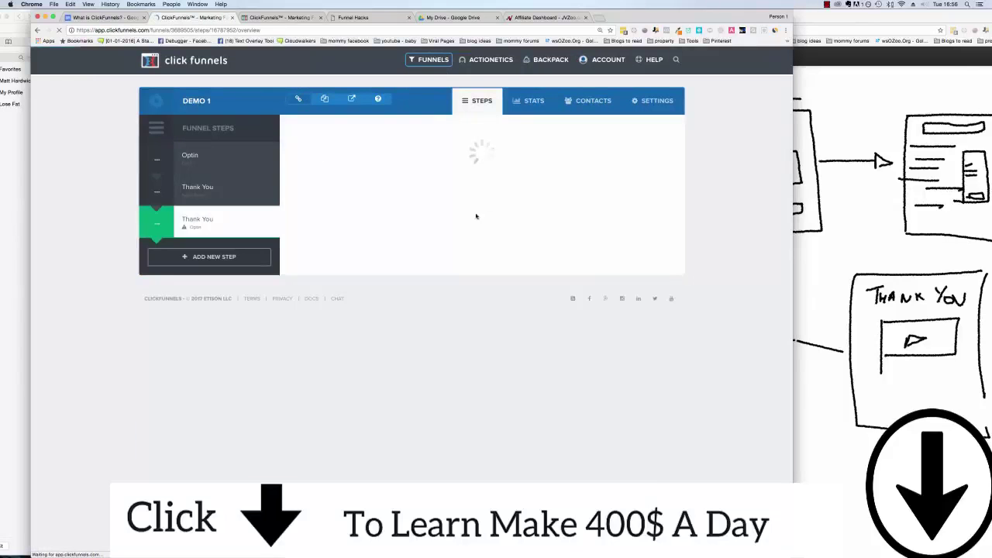
- Apply the 4 Video Product Launch template from the product launch templates to the new funnel step
{"action": "left_click", "coordinate": [346, 127]}
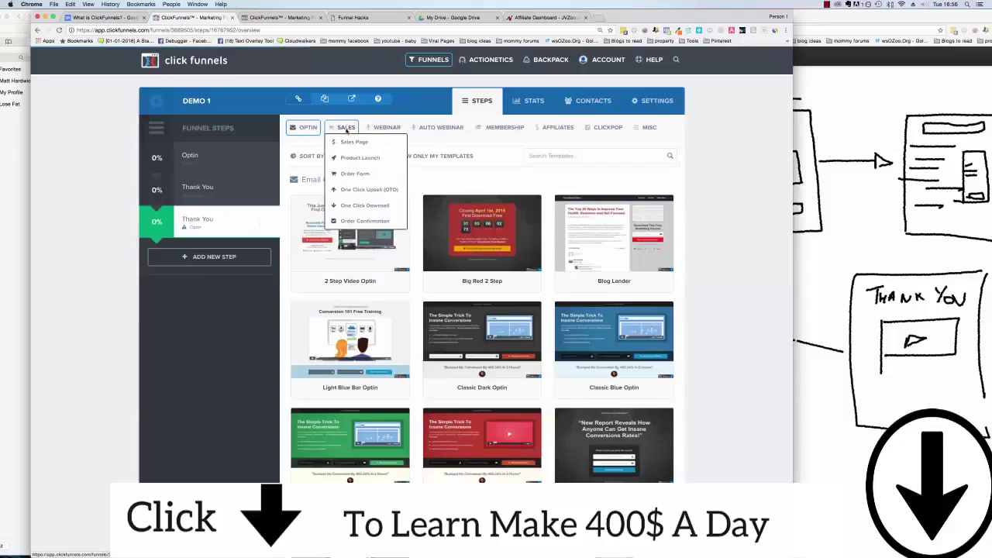
{"action": "left_click", "coordinate": [363, 159]}
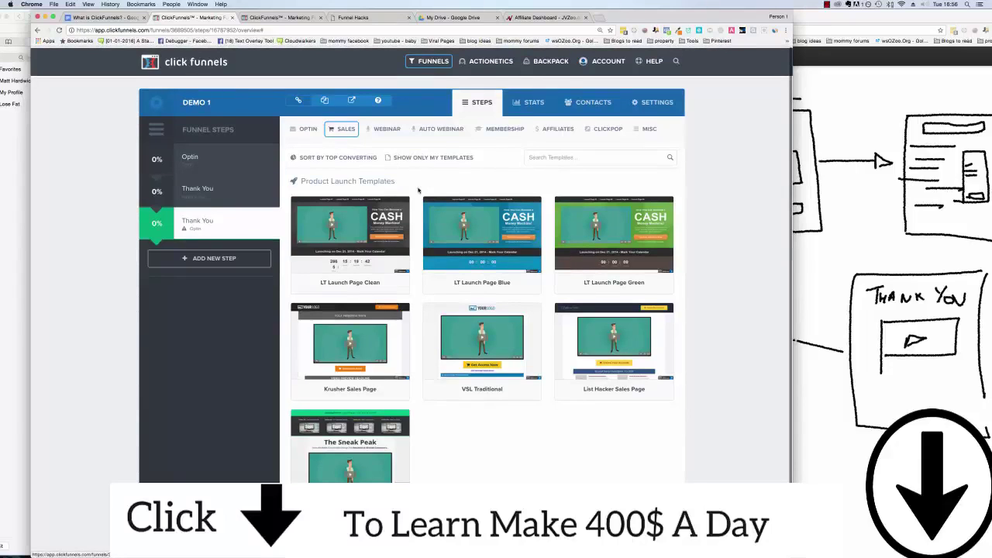
{"action": "scroll", "coordinate": [417, 187], "scroll_direction": "down", "scroll_amount": 1}
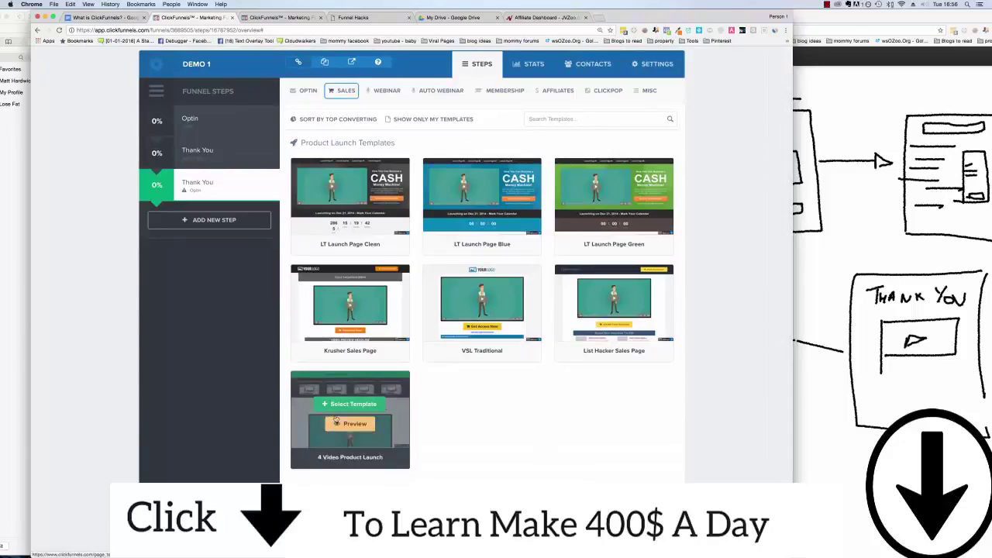
{"action": "left_click", "coordinate": [343, 404]}
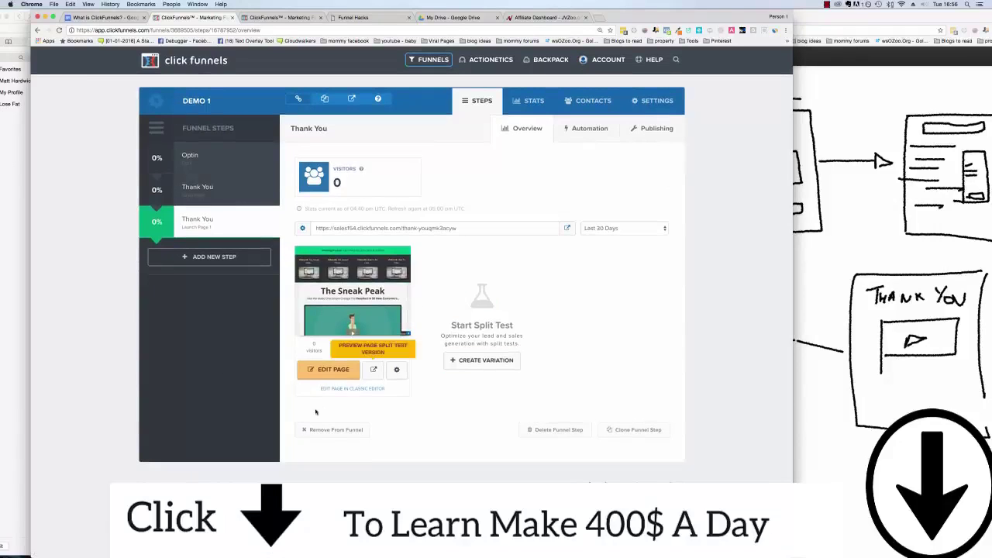
- Open the product launch page for editing and look over its video thumbnails, main video and comments area
{"action": "left_click", "coordinate": [323, 370]}
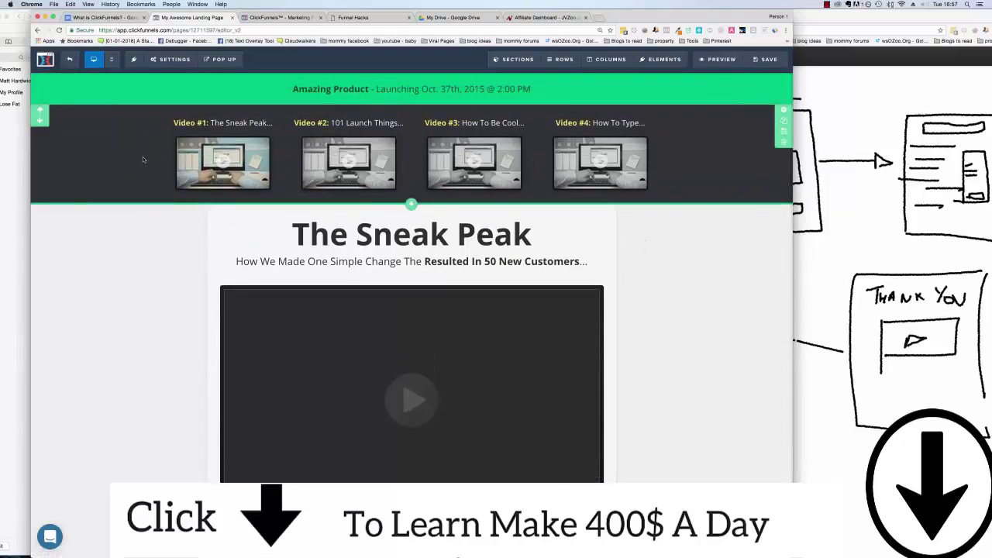
{"action": "scroll", "coordinate": [142, 160], "scroll_direction": "down", "scroll_amount": 5}
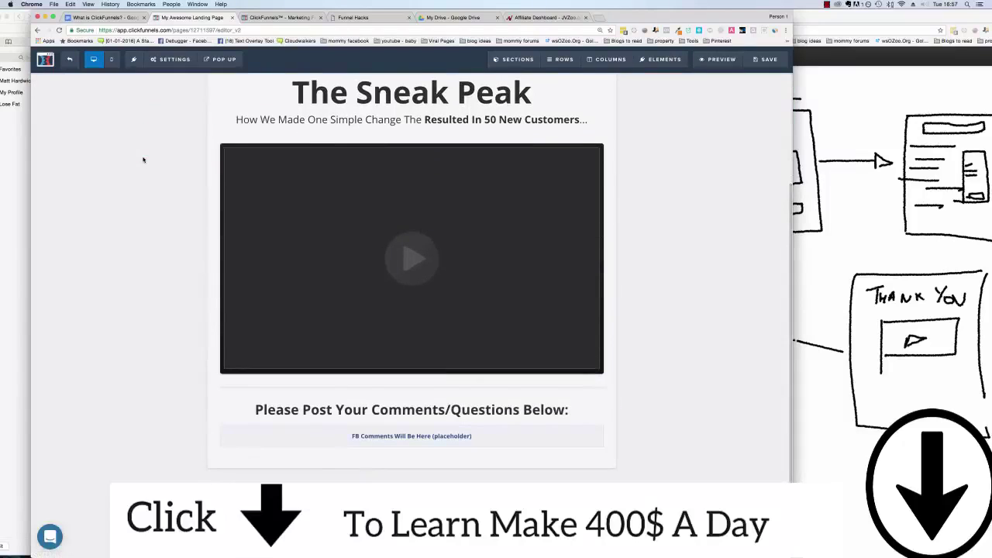
{"action": "scroll", "coordinate": [143, 159], "scroll_direction": "up", "scroll_amount": 5}
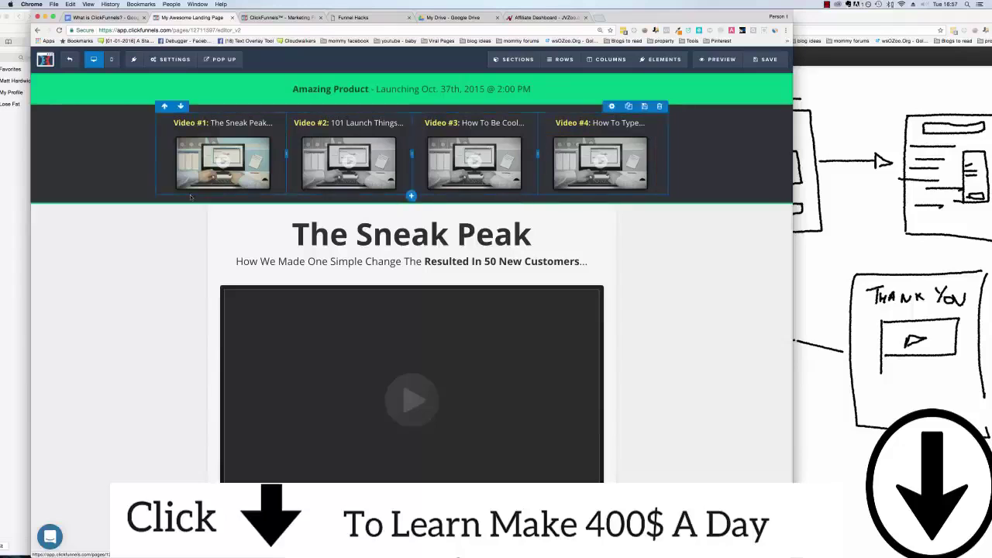
{"action": "scroll", "coordinate": [642, 233], "scroll_direction": "down", "scroll_amount": 1}
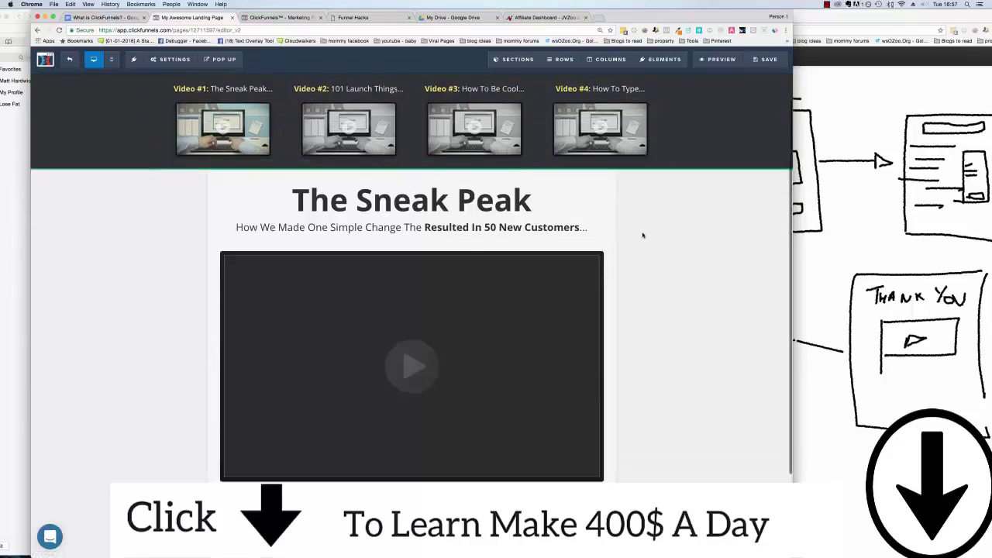
- Show the video types available for the main video element and close its settings without changing anything
{"action": "scroll", "coordinate": [642, 234], "scroll_direction": "down", "scroll_amount": 3}
{"action": "left_click", "coordinate": [447, 281]}
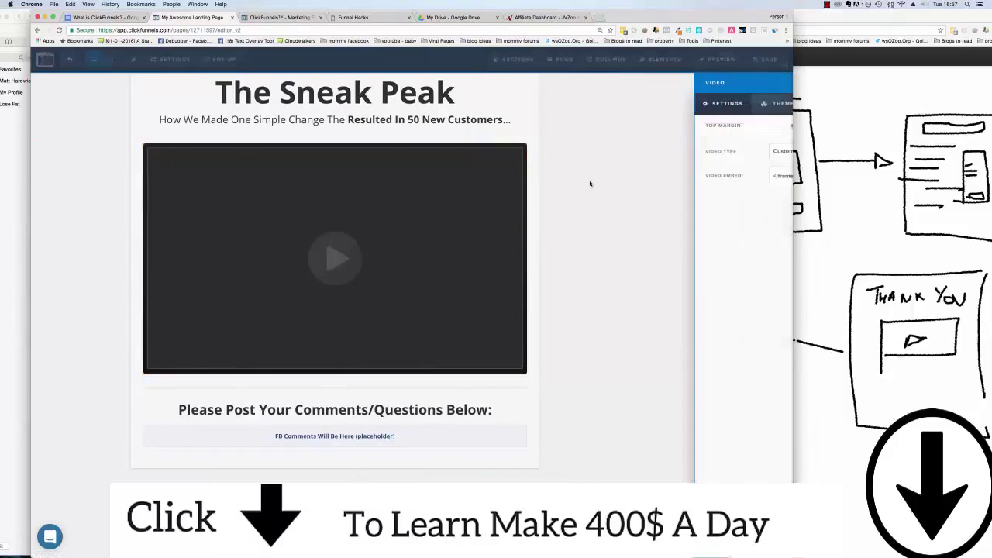
{"action": "left_click", "coordinate": [782, 157]}
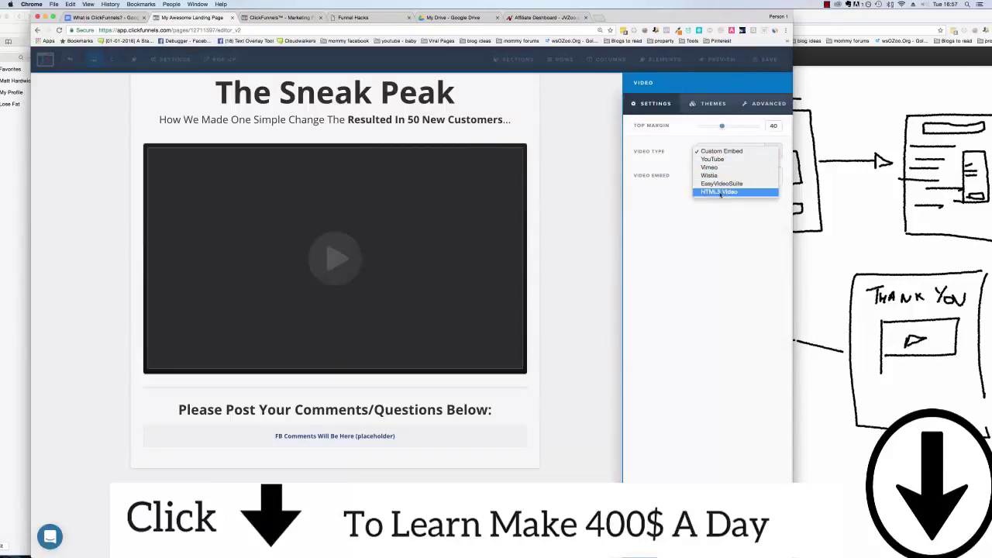
{"action": "left_click", "coordinate": [679, 198]}
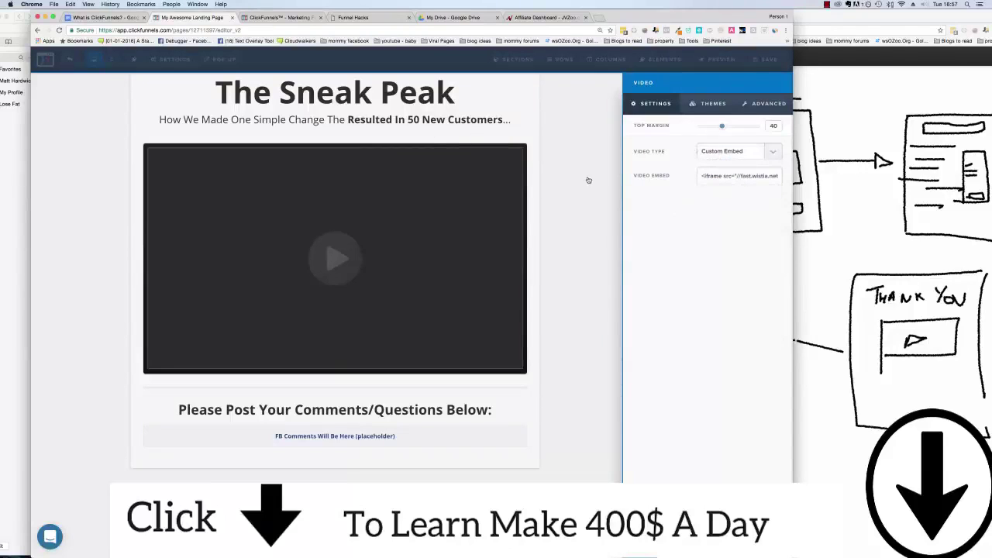
{"action": "left_click", "coordinate": [567, 199]}
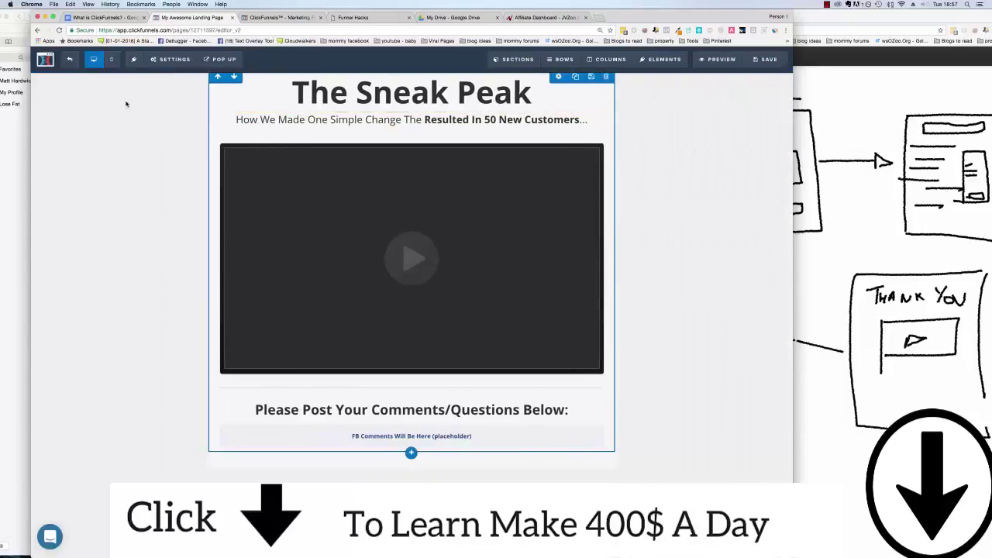
- Open the page's background settings and bring up the image library for the background image
{"action": "left_click", "coordinate": [155, 60]}
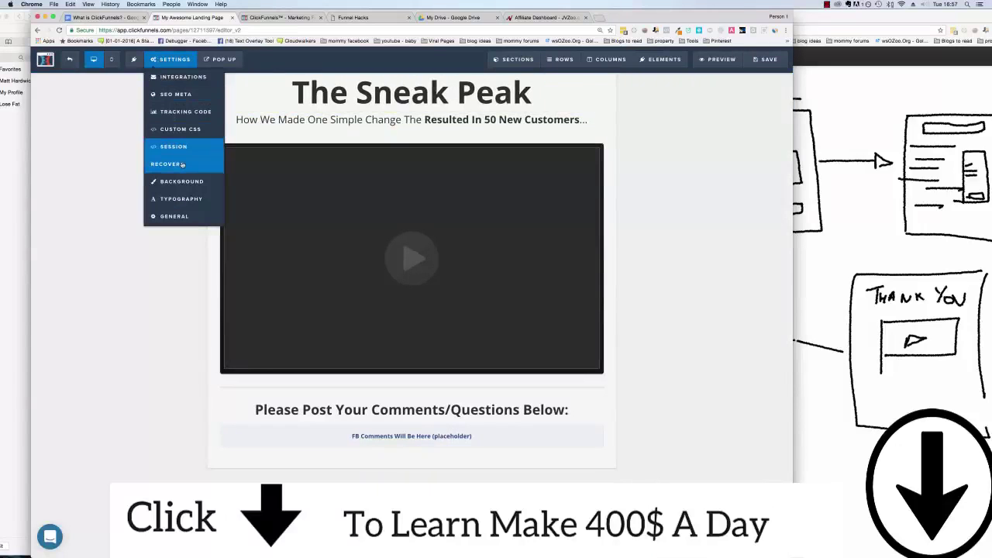
{"action": "left_click", "coordinate": [209, 180]}
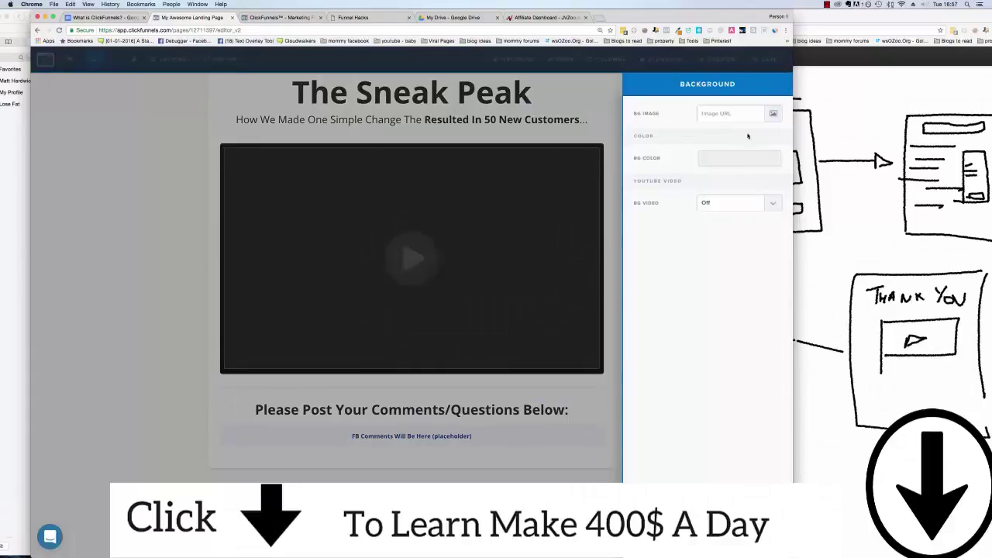
{"action": "left_click", "coordinate": [773, 113]}
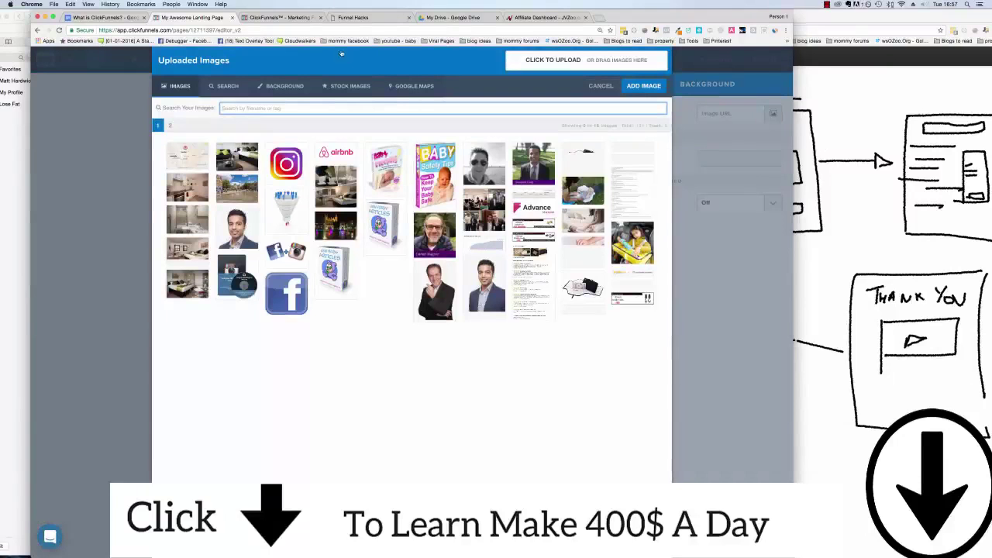
- Browse the stock images, including the arrows, boxes, checkmarks and underlines, without adding one
{"action": "left_click", "coordinate": [350, 86]}
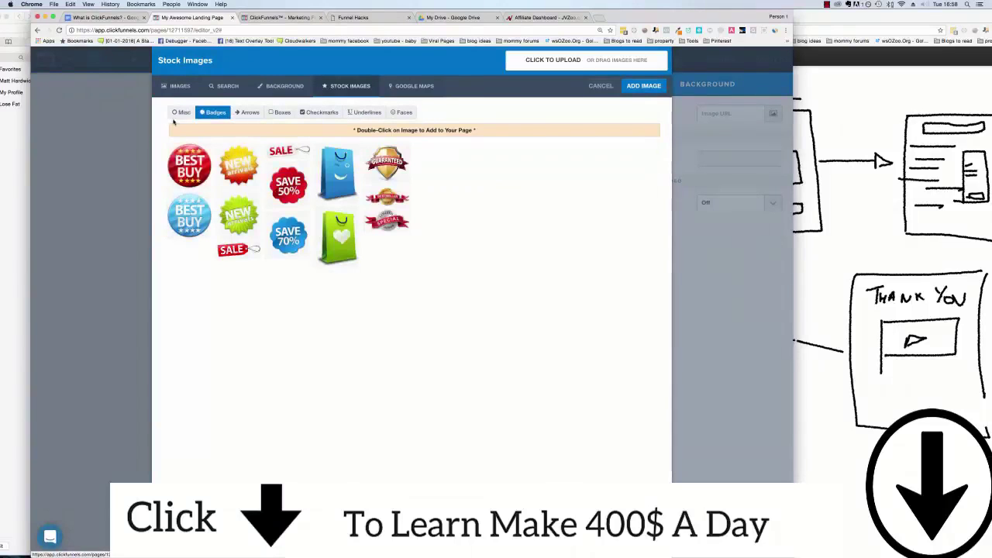
{"action": "left_click", "coordinate": [250, 113]}
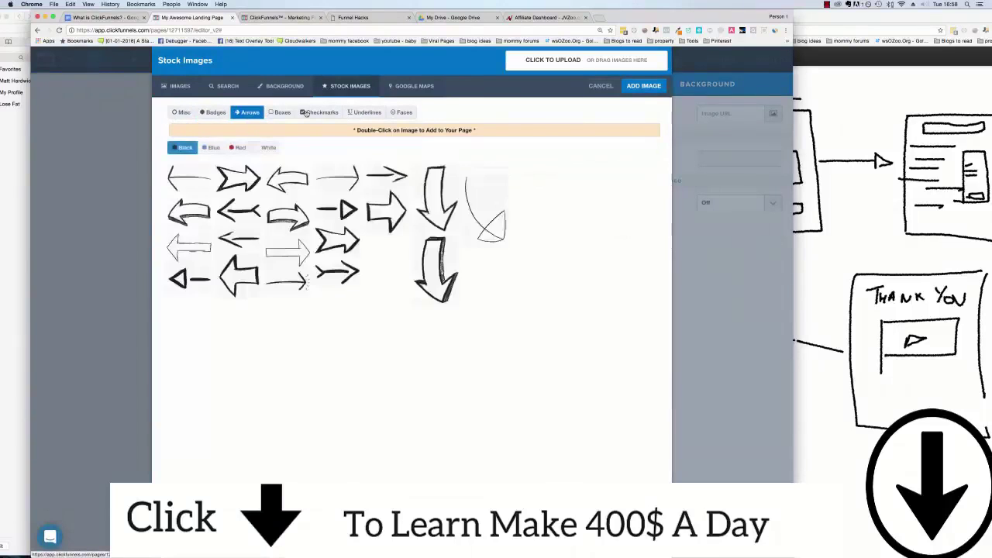
{"action": "left_click", "coordinate": [282, 113]}
{"action": "left_click", "coordinate": [319, 113]}
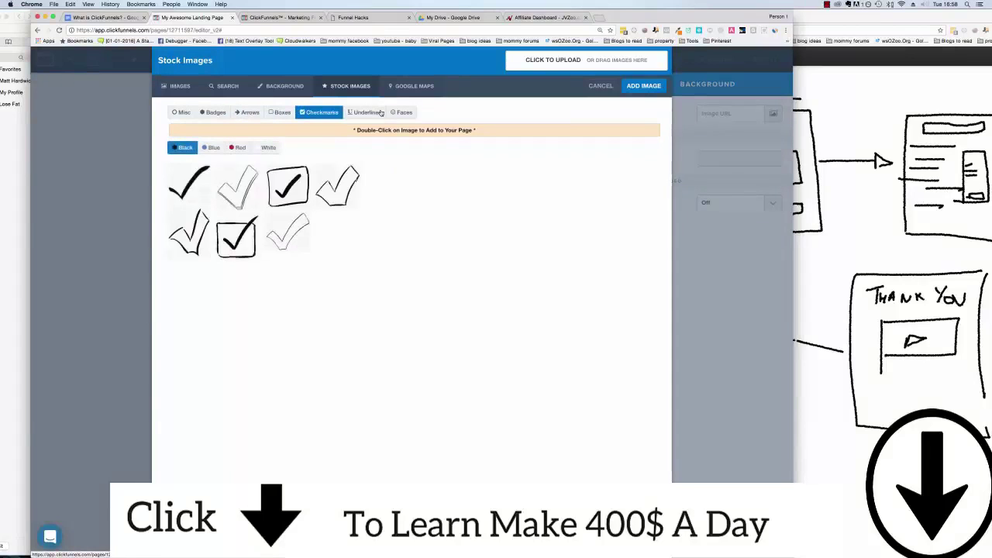
{"action": "left_click", "coordinate": [378, 113]}
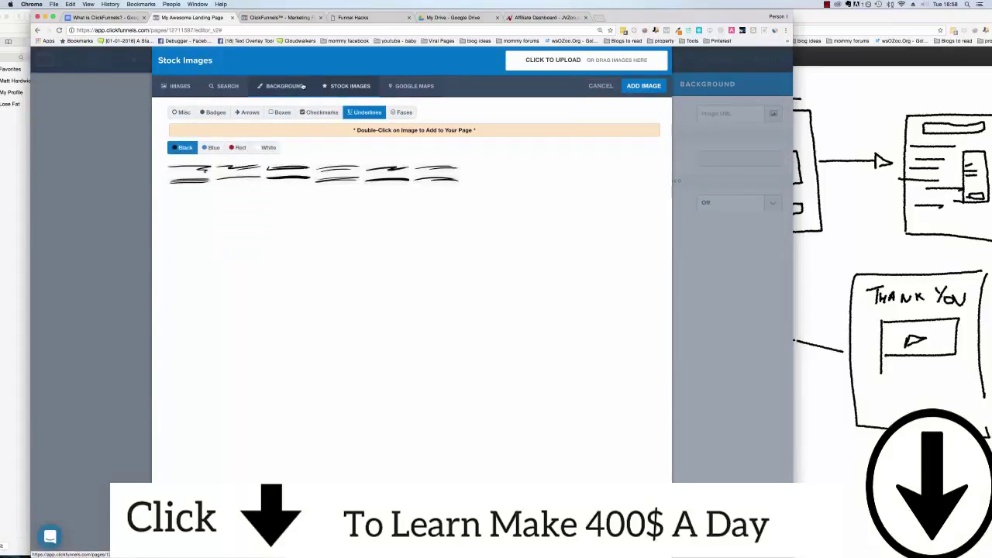
- Set the textured green image from the Gradient / Simple Color backgrounds as the page background and close the settings
{"action": "left_click", "coordinate": [283, 86]}
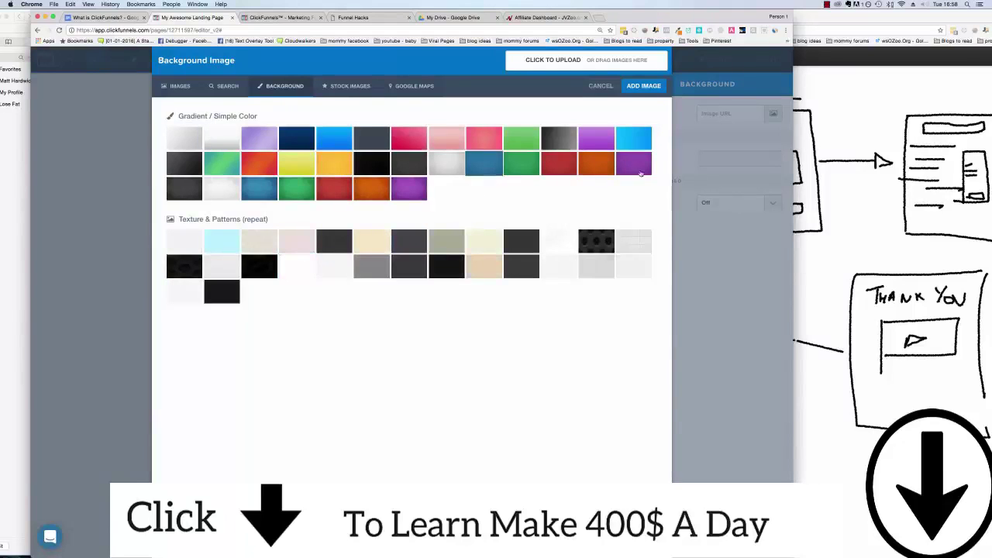
{"action": "left_click", "coordinate": [302, 187]}
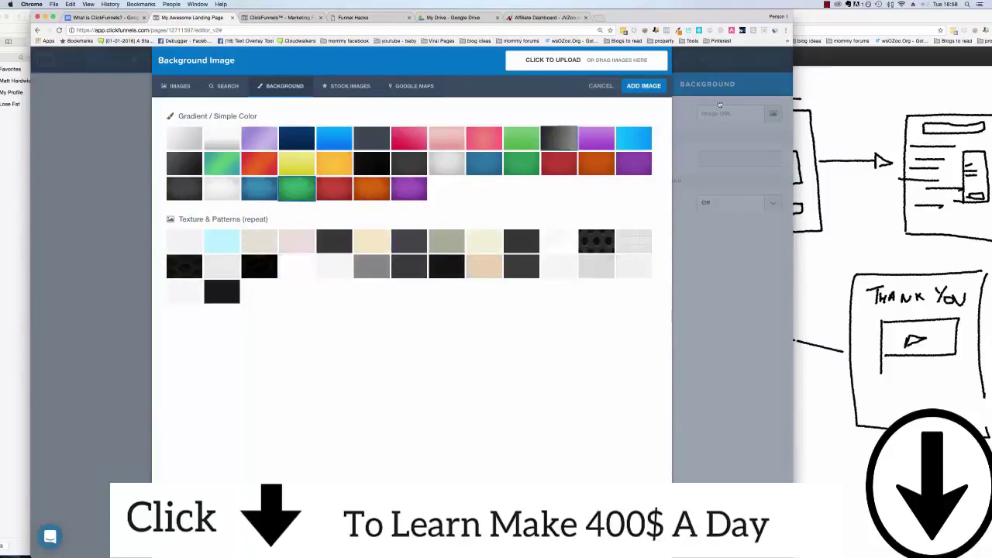
{"action": "left_click", "coordinate": [643, 86]}
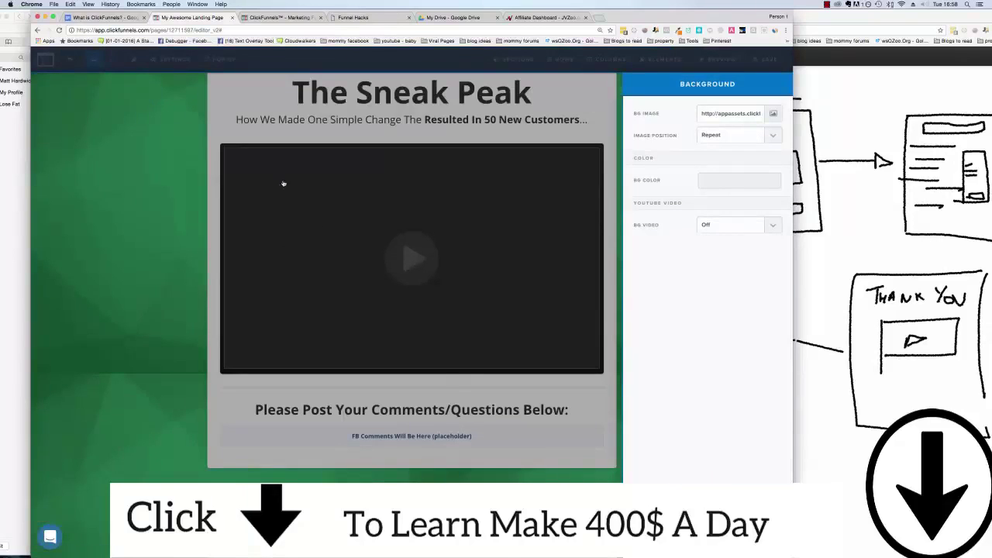
{"action": "left_click", "coordinate": [136, 200]}
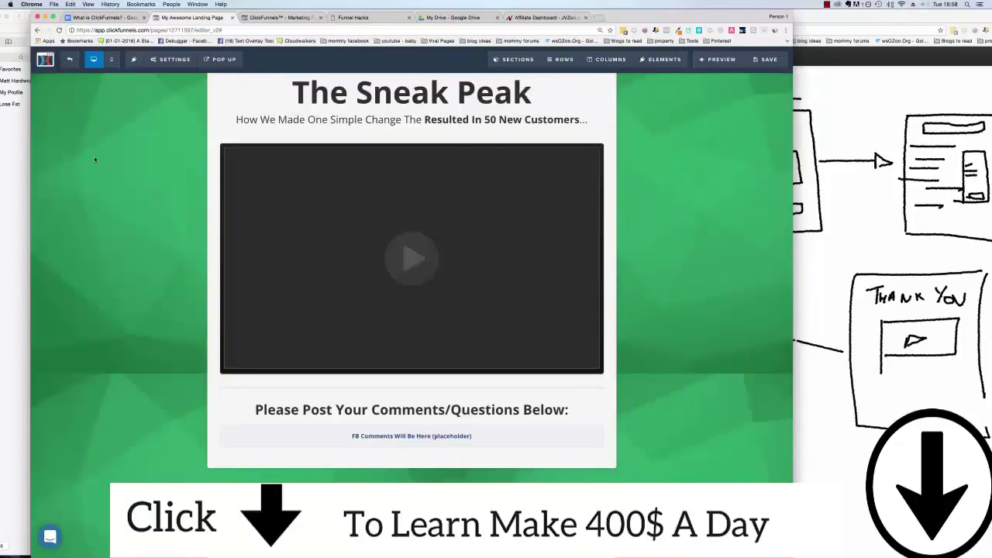
- Exit the page editor to the demo funnel's Thank You step, leaving the unsaved page changes behind
{"action": "scroll", "coordinate": [94, 158], "scroll_direction": "up", "scroll_amount": 4}
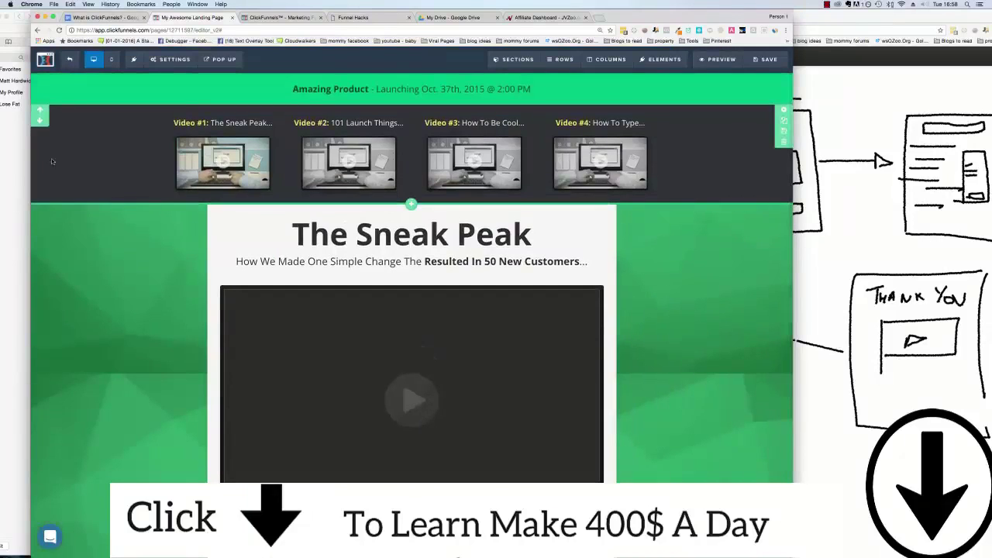
{"action": "left_click", "coordinate": [70, 61]}
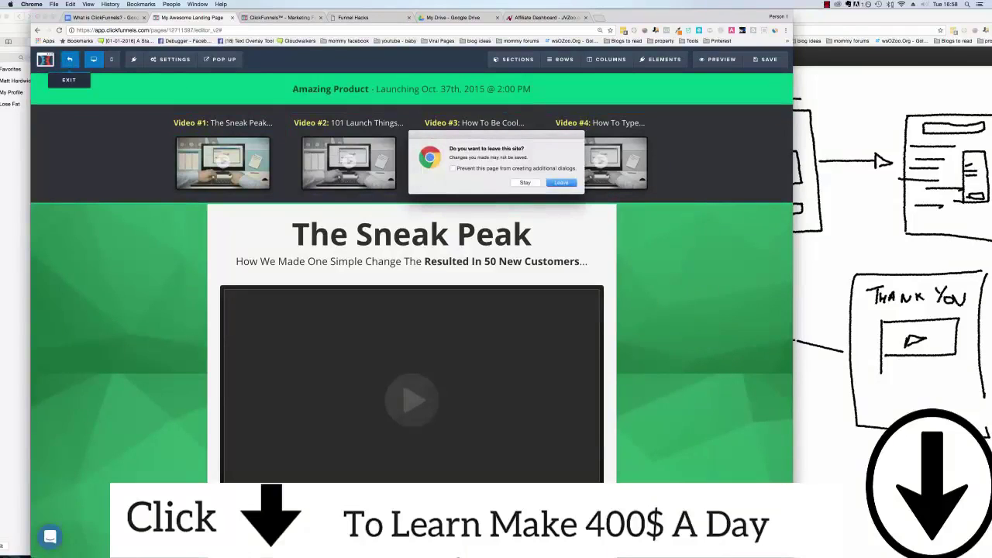
{"action": "left_click", "coordinate": [560, 182]}
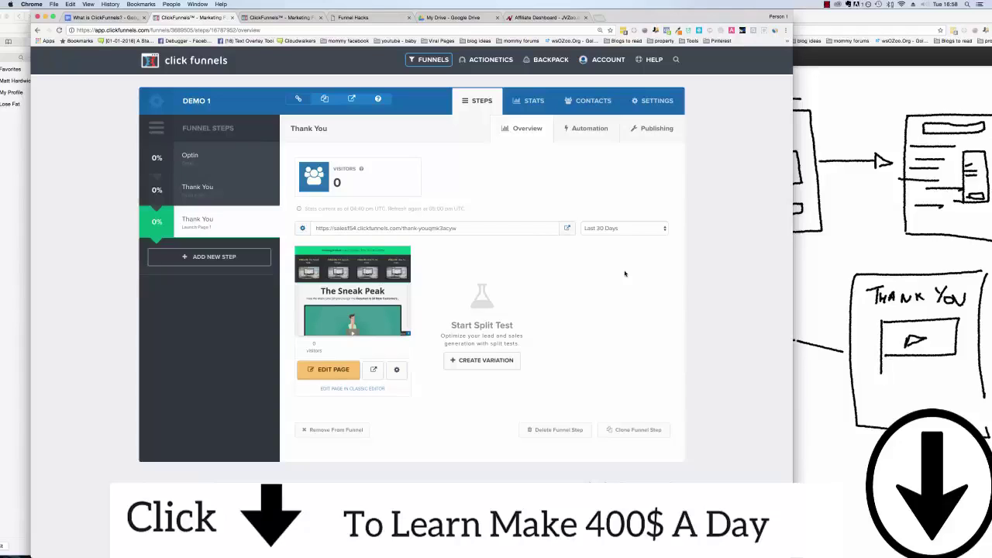
- Open the contacts collected across all funnels and look through the list for the last 30 days
{"action": "mouse_move", "coordinate": [428, 60]}
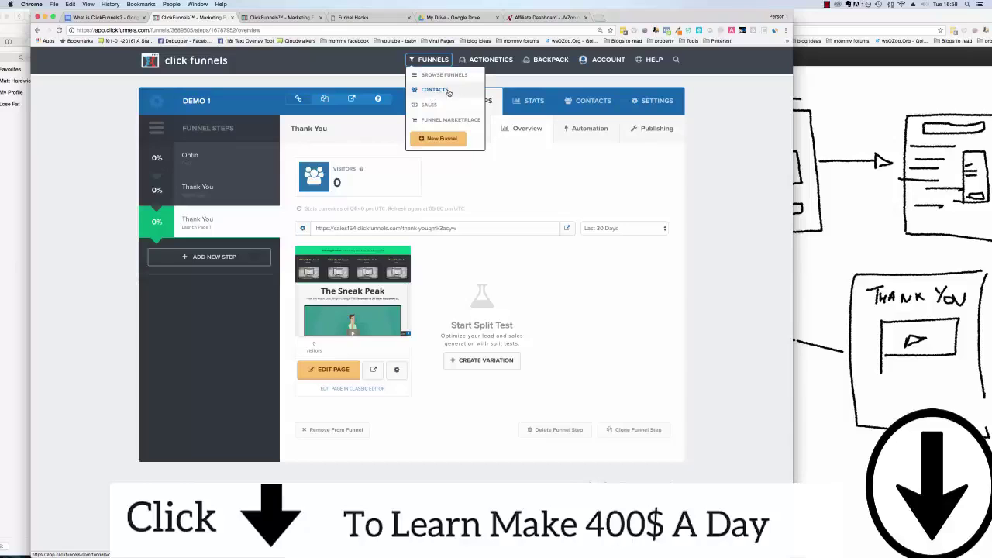
{"action": "left_click", "coordinate": [438, 91]}
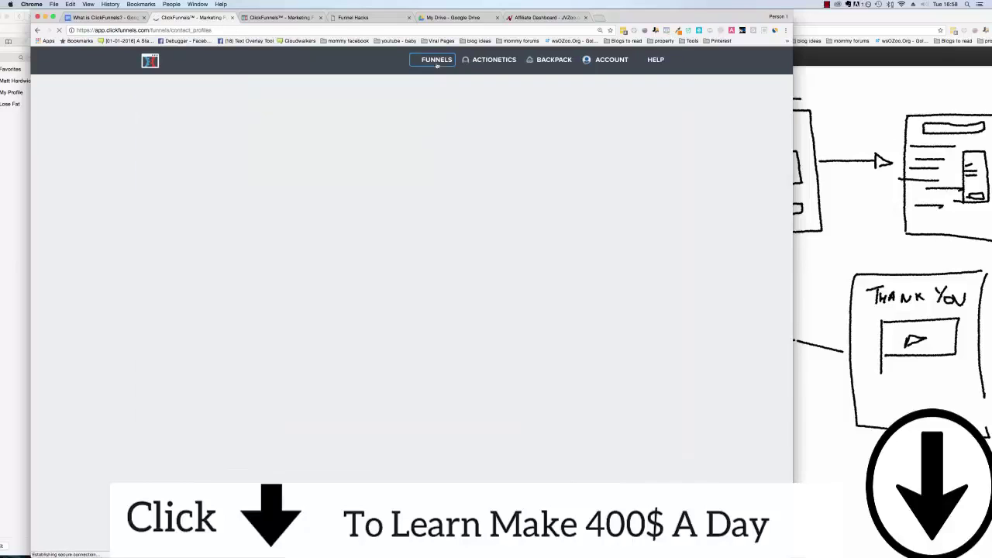
{"action": "scroll", "coordinate": [457, 194], "scroll_direction": "down", "scroll_amount": 2}
{"action": "scroll", "coordinate": [433, 177], "scroll_direction": "up", "scroll_amount": 2}
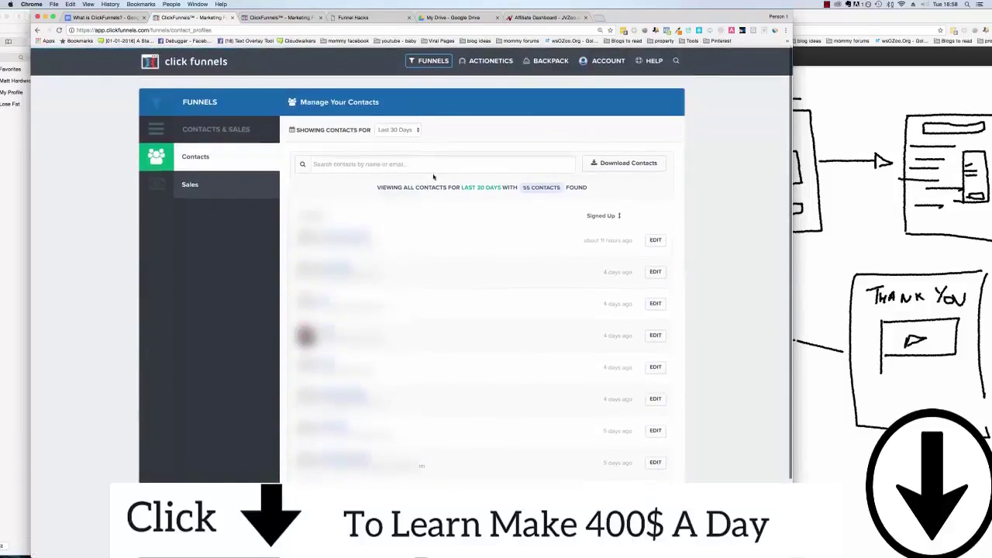
- Return to the overview of all funnels and show the available Funnels and Actionetics options
{"action": "left_click", "coordinate": [438, 75]}
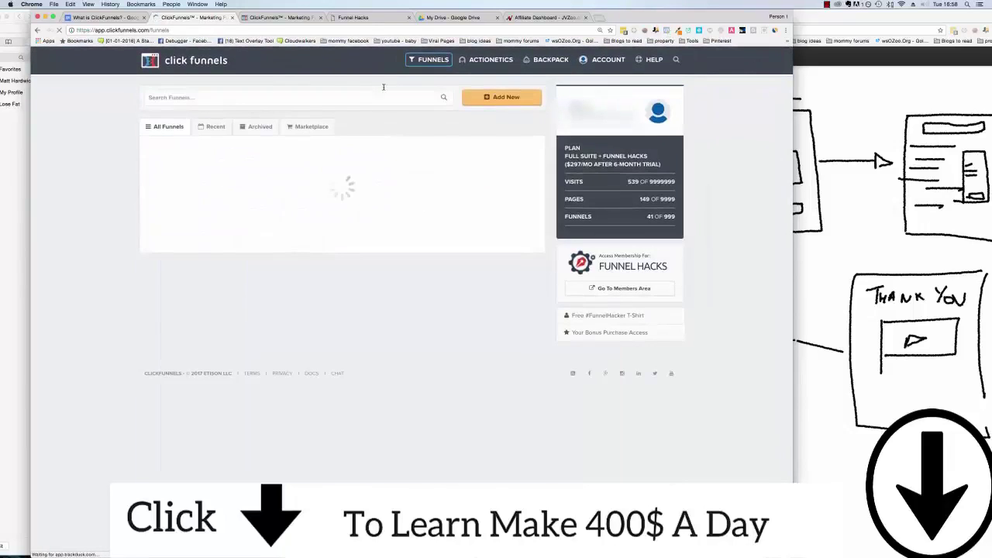
{"action": "mouse_move", "coordinate": [428, 60]}
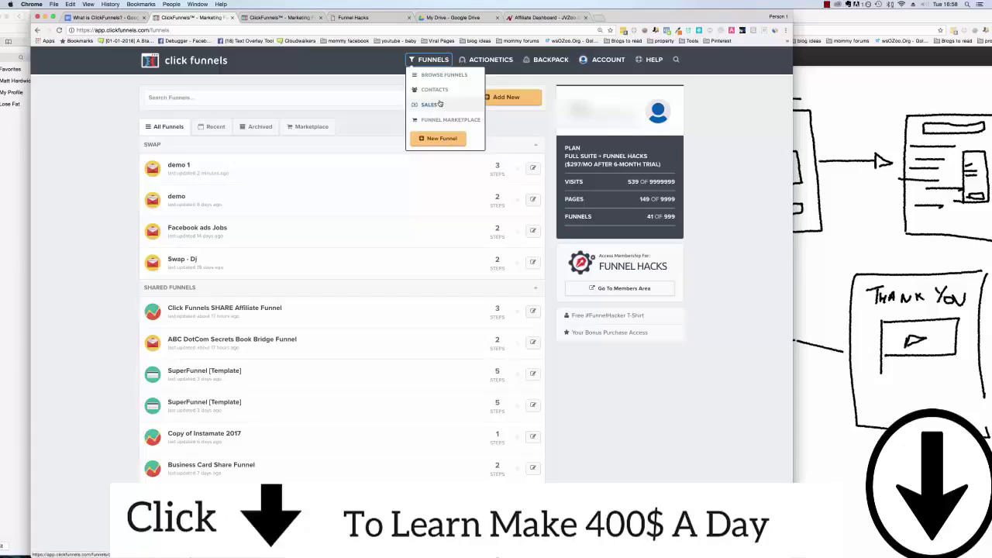
{"action": "mouse_move", "coordinate": [498, 61]}
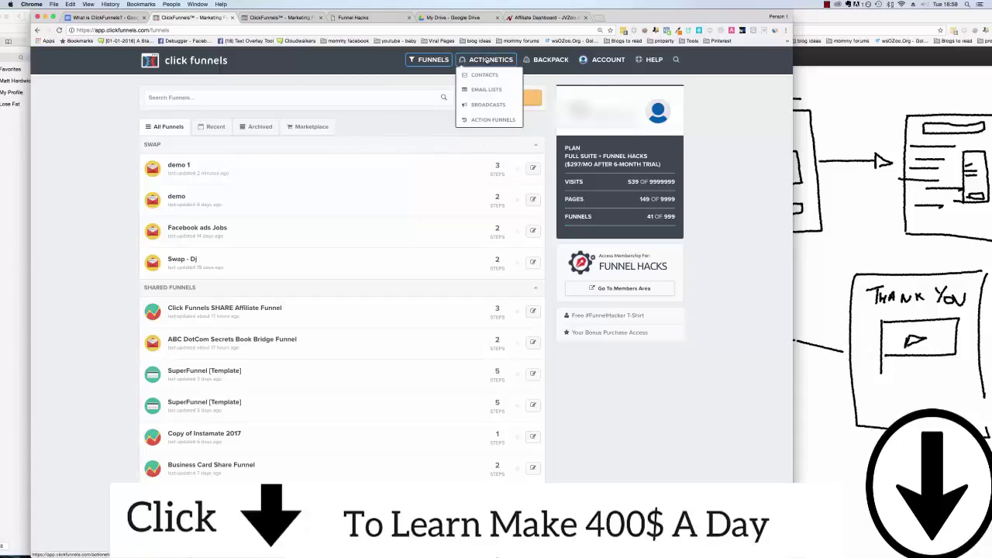